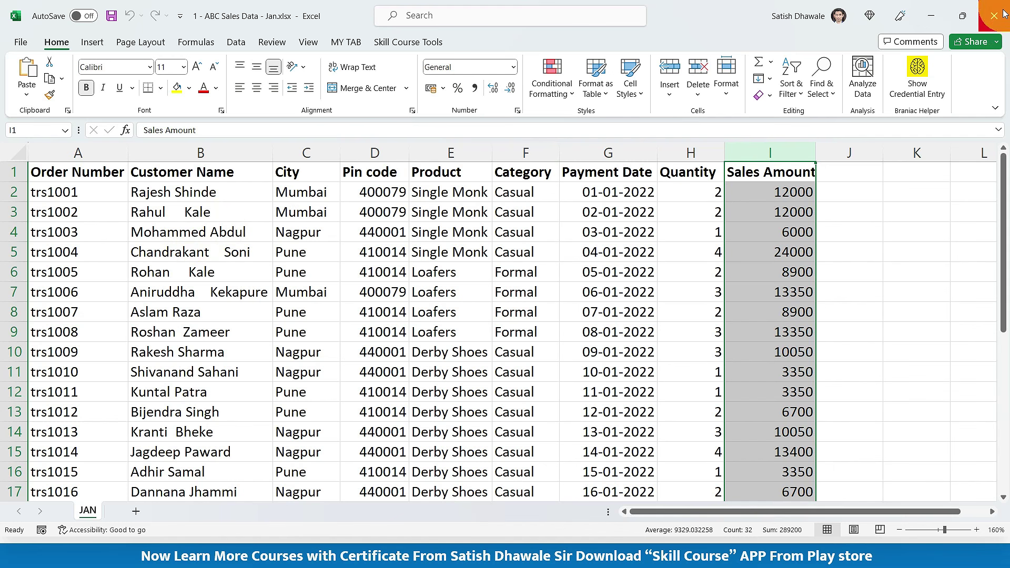
Close the January workbook, and view the February sales workbook from the SAMPLE folder before closing it.
click(994, 16)
double_click(272, 148)
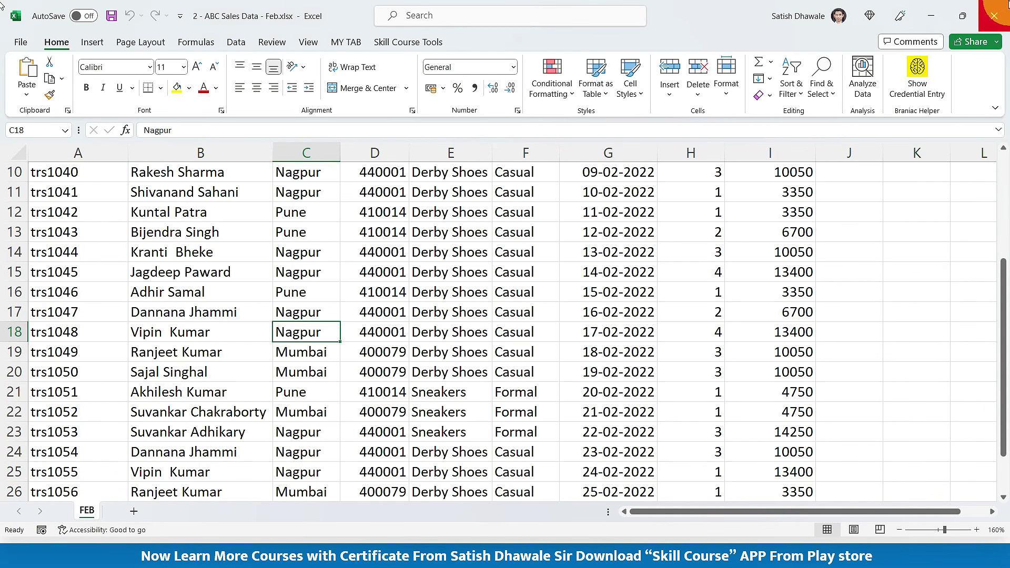
click(994, 16)
Open the March sales workbook, examine its Payment Date and Order Number columns, and return to the SAMPLE folder's monthly files.
click(348, 155)
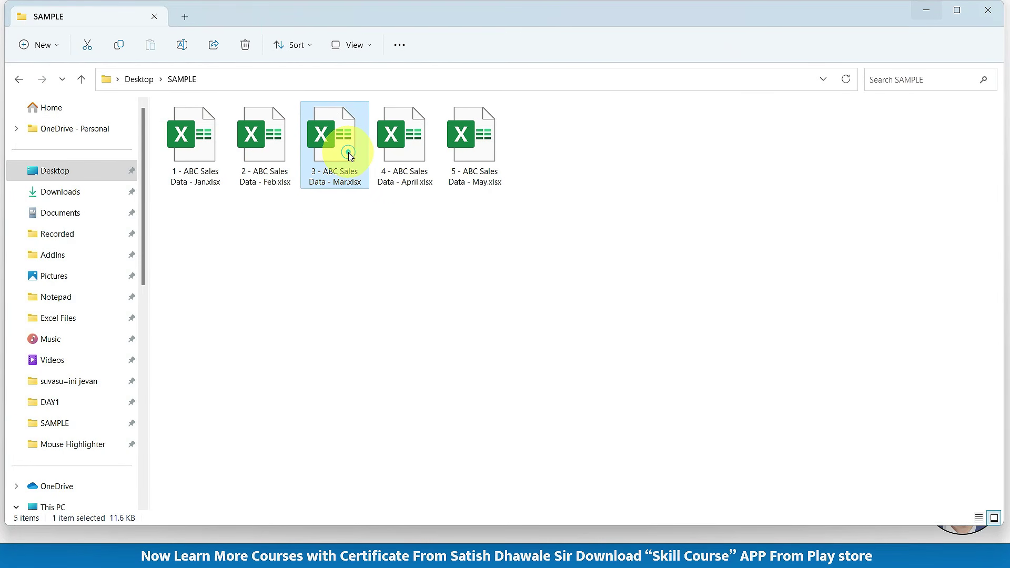
double_click(348, 155)
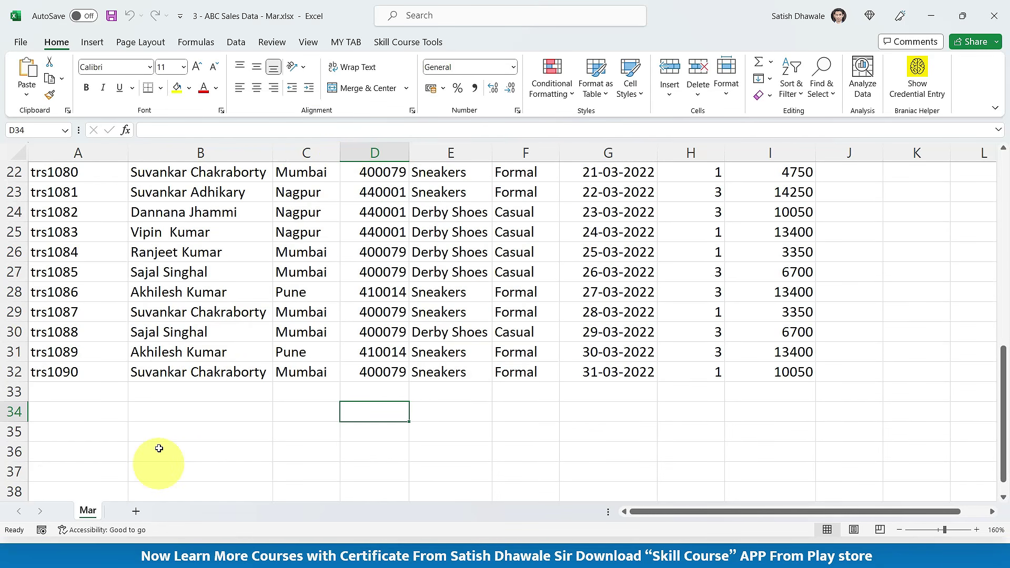
scroll(159, 468, up, 7)
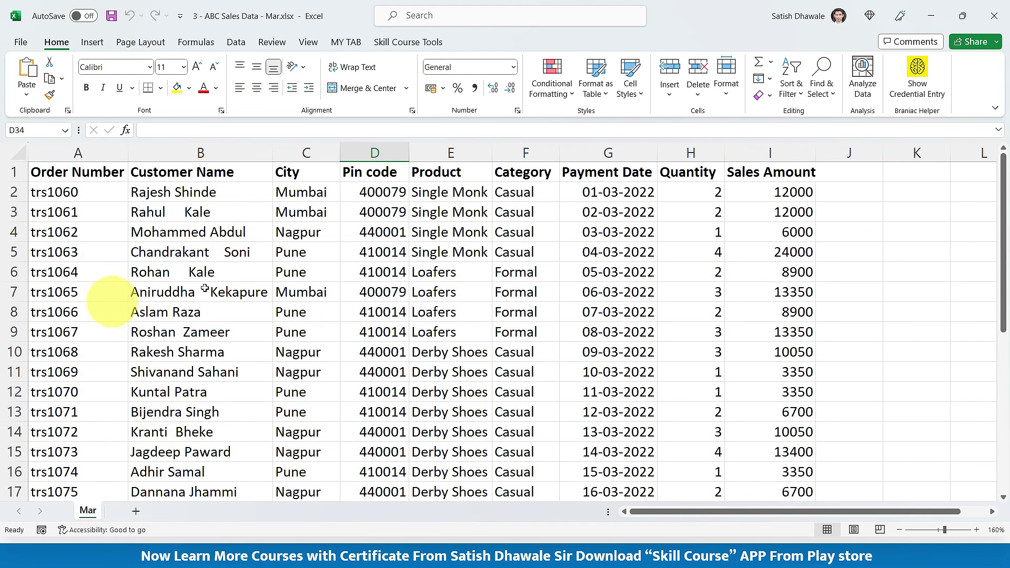
drag(617, 195, 610, 422)
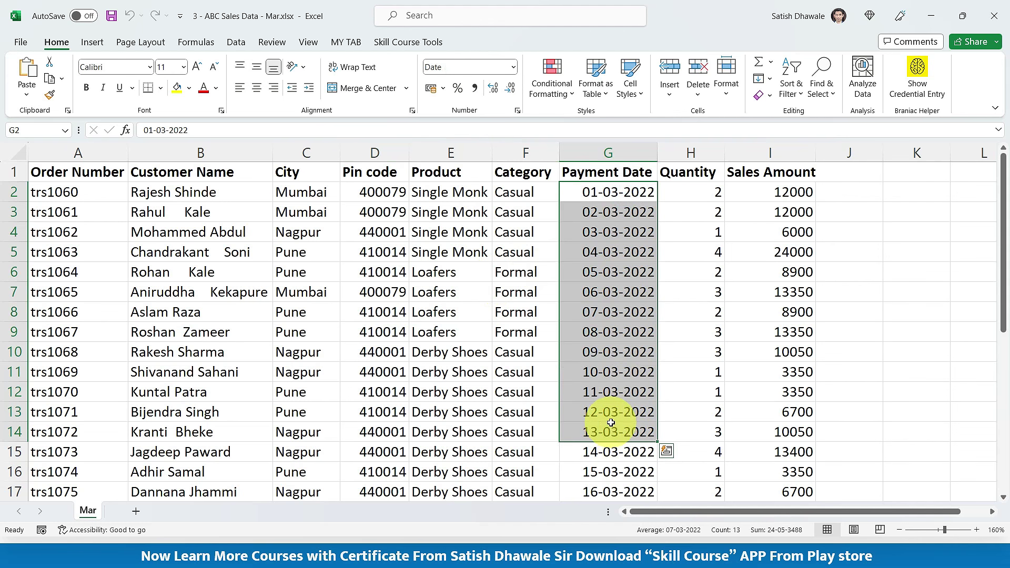
drag(90, 172, 79, 408)
click(994, 15)
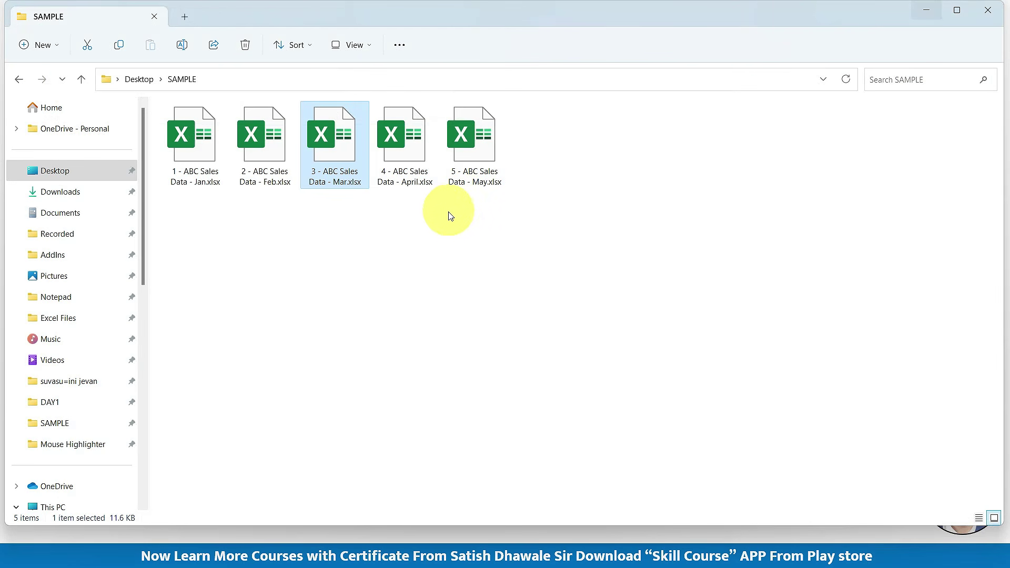
drag(632, 128, 199, 184)
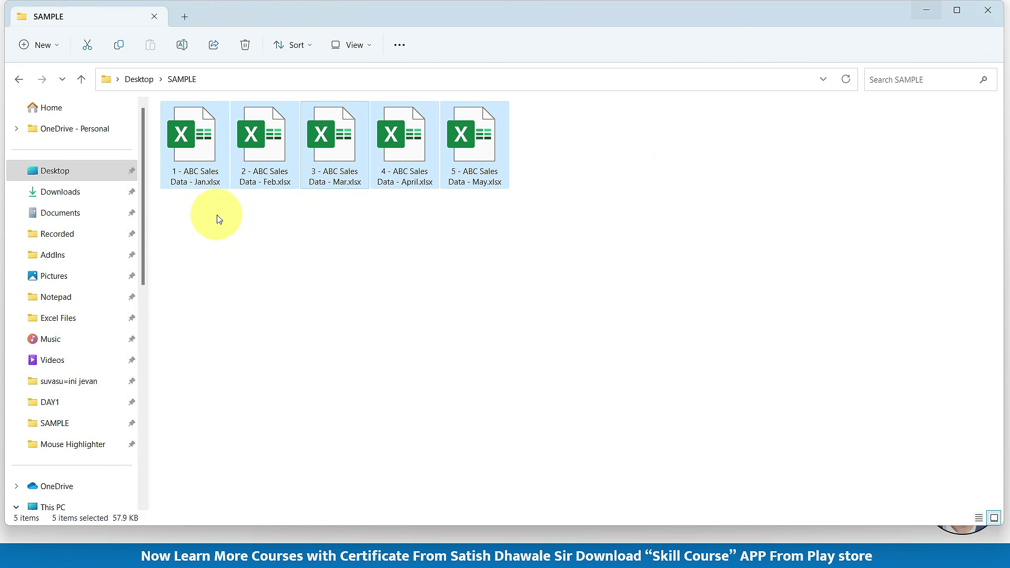
click(500, 227)
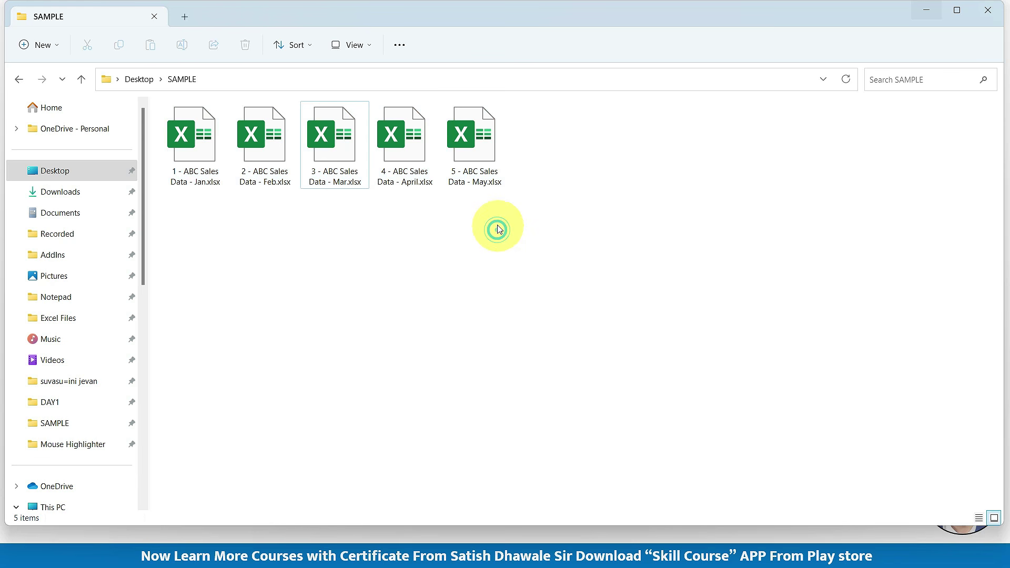
Launch Excel and create a blank workbook with an enlarged sheet view.
key(super+r)
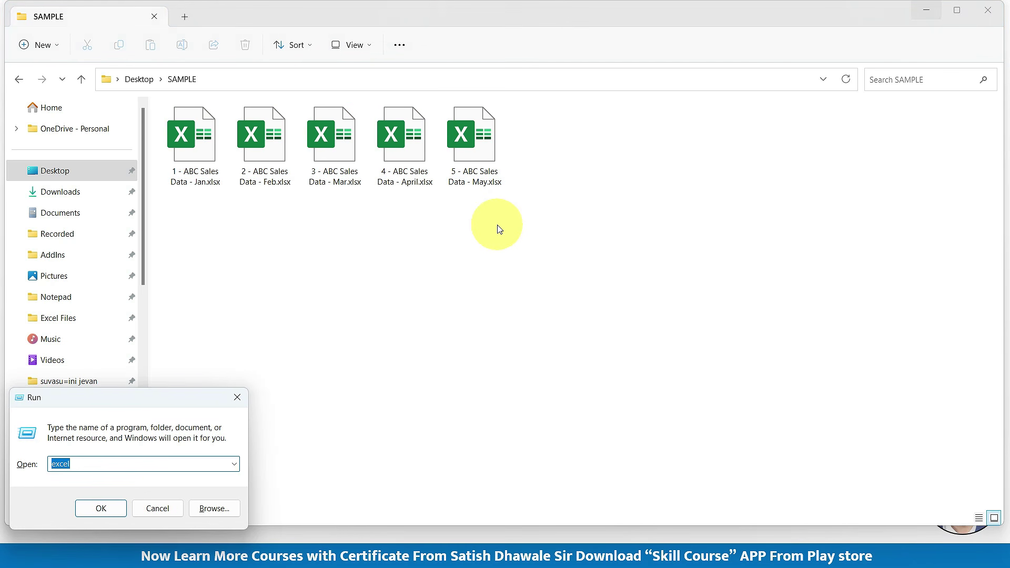
key(Return)
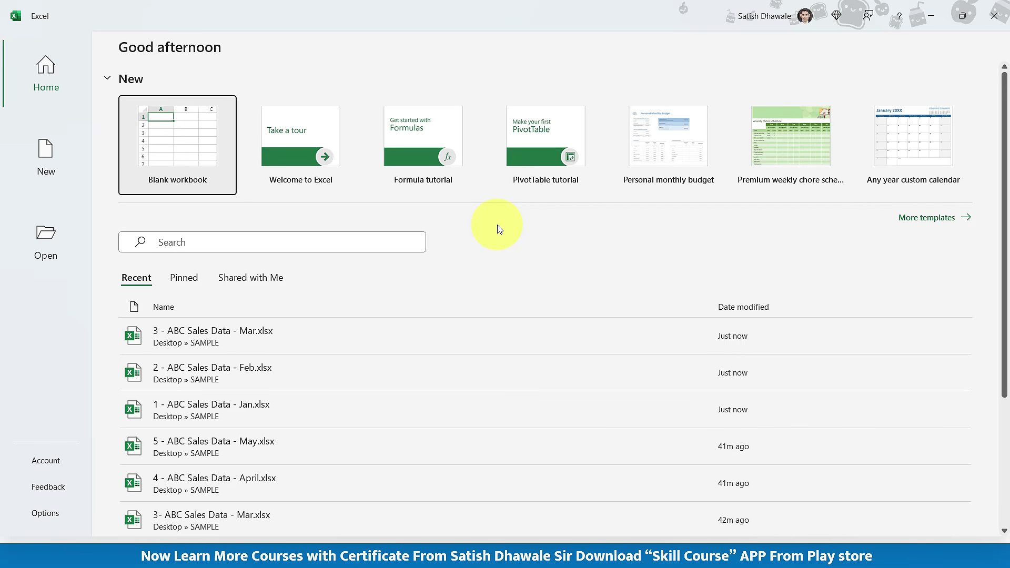
click(162, 140)
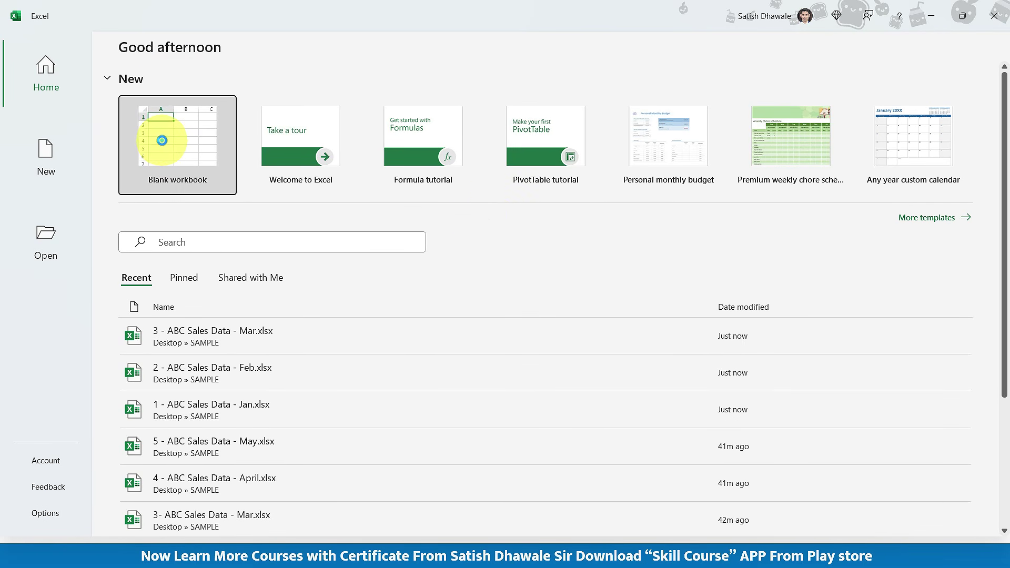
ctrl+scroll(147, 169, up, 5)
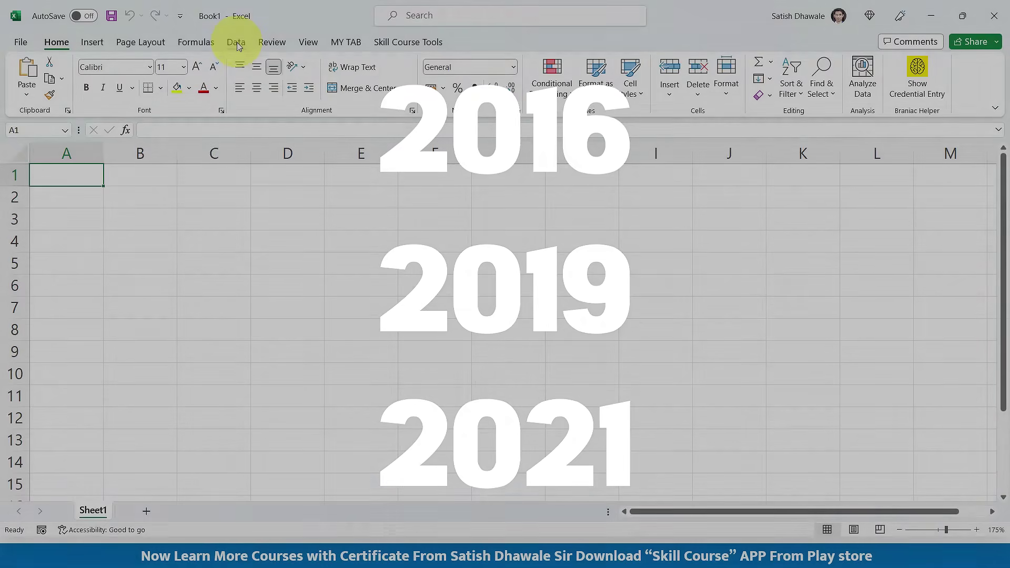
Start a new data import that uses a folder as the file source.
click(236, 43)
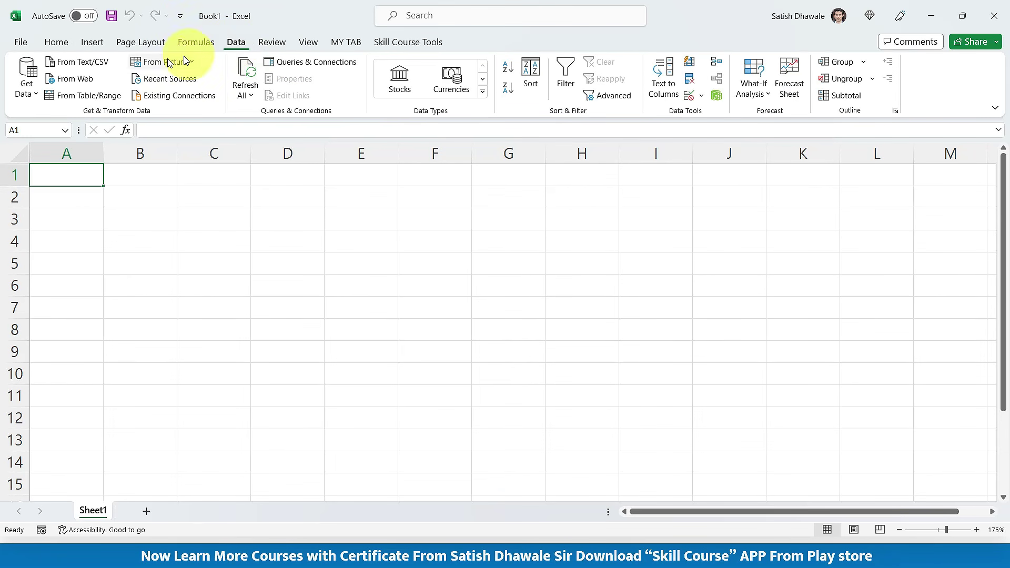
click(25, 97)
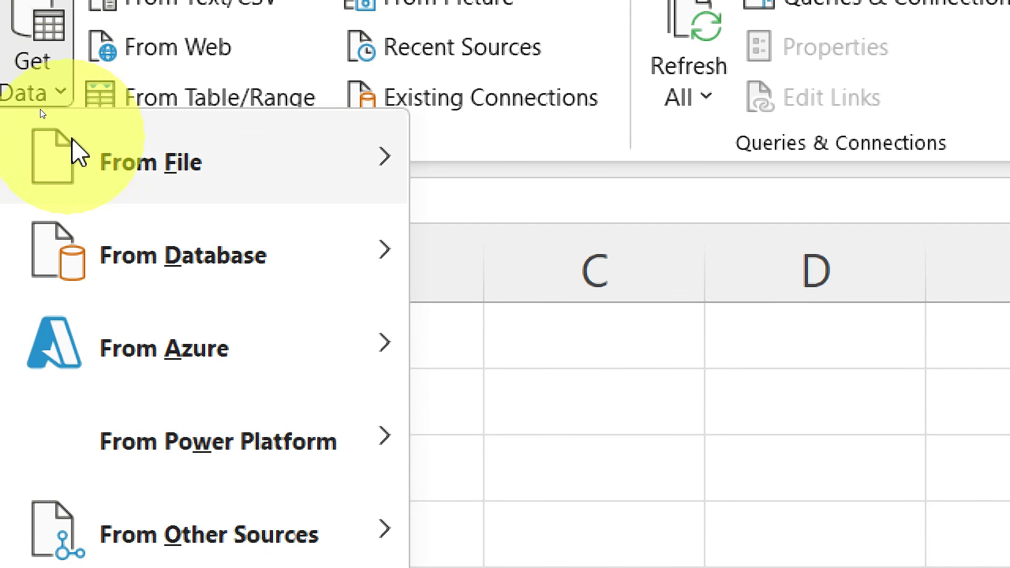
mouse_move(43, 114)
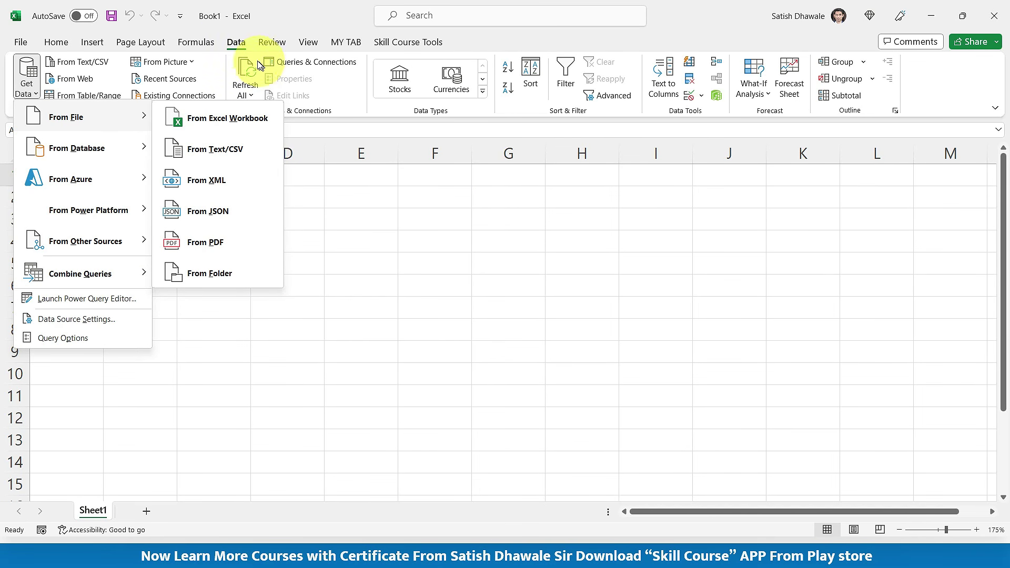
click(236, 44)
click(29, 96)
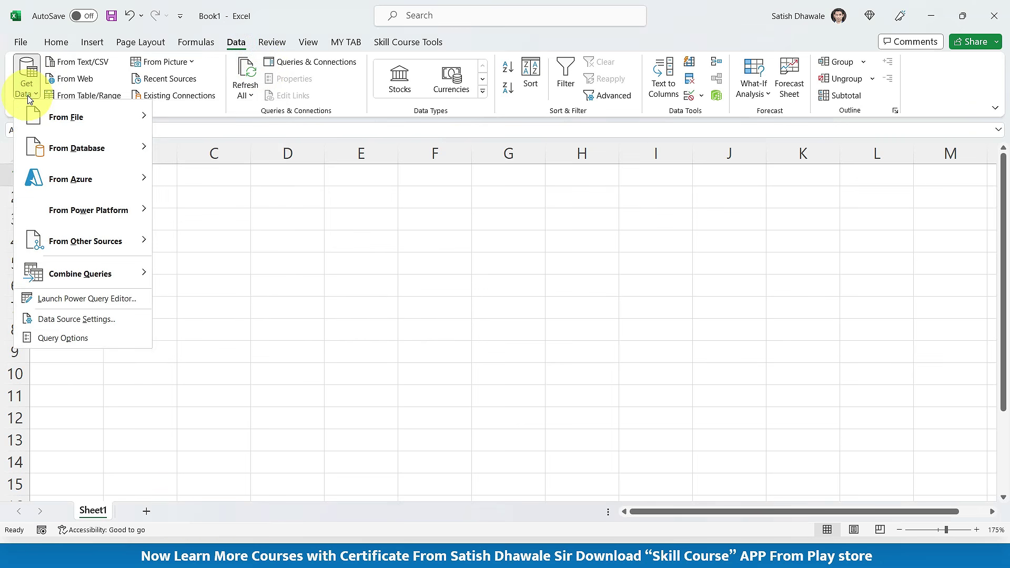
click(45, 117)
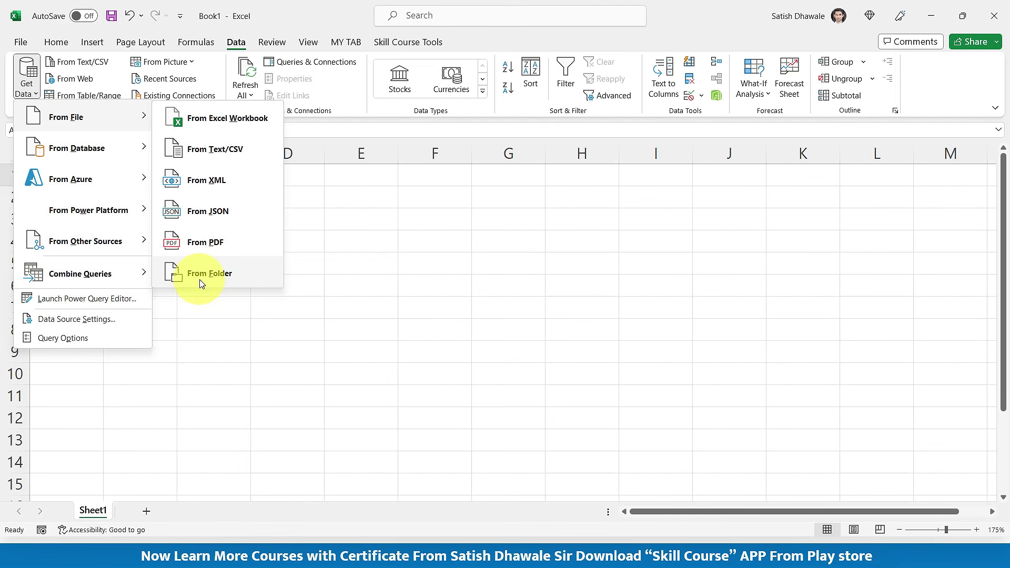
click(202, 284)
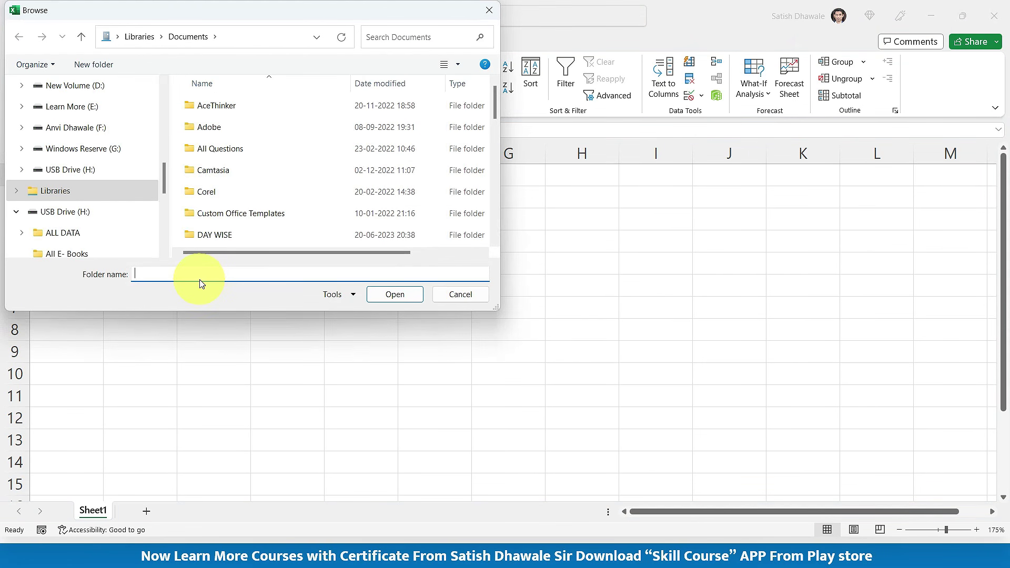
Choose the SAMPLE folder on the Desktop as the import source.
scroll(104, 153, up, 6)
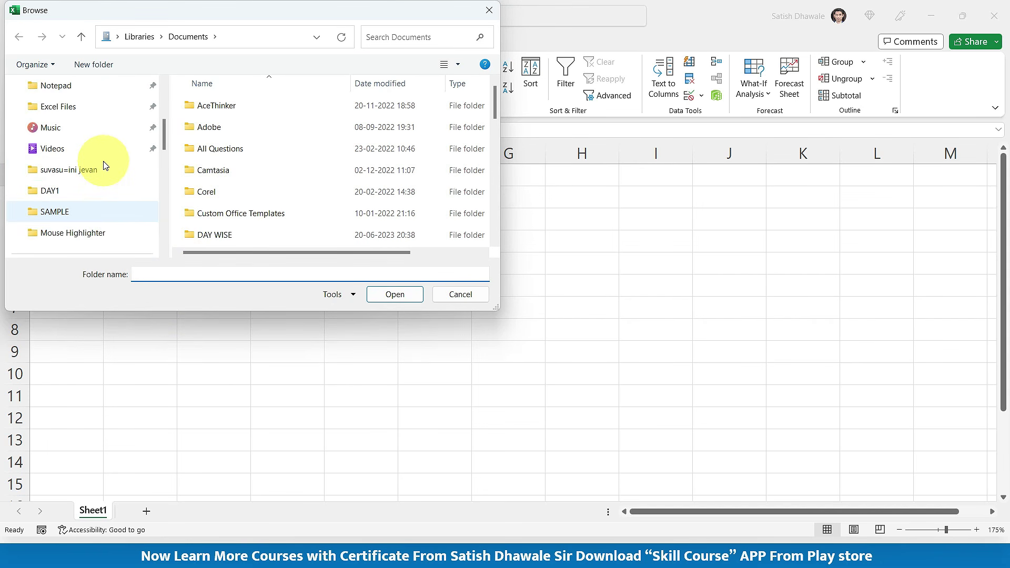
scroll(89, 171, up, 2)
click(62, 150)
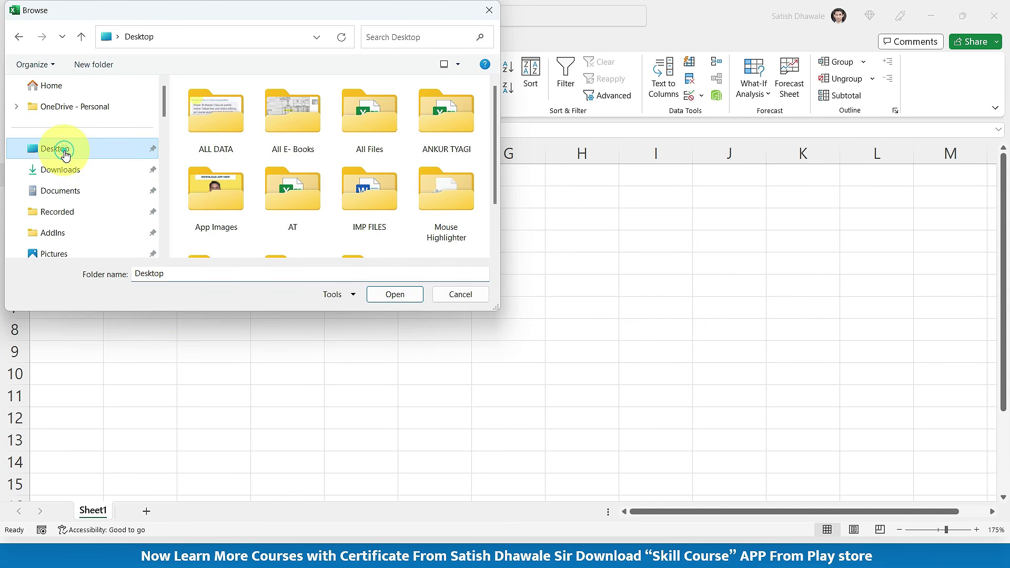
scroll(362, 220, down, 1)
click(224, 226)
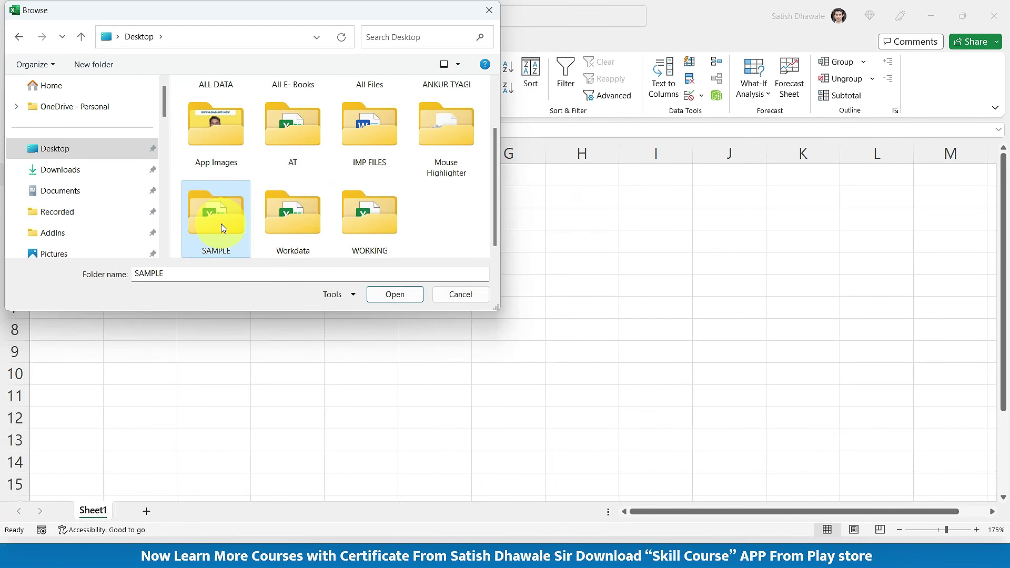
double_click(221, 227)
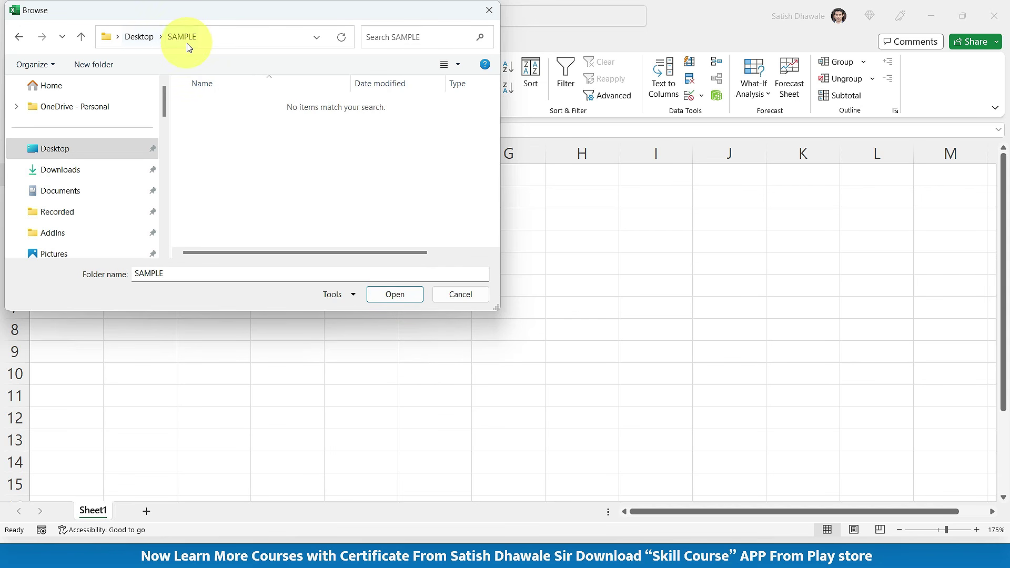
click(395, 295)
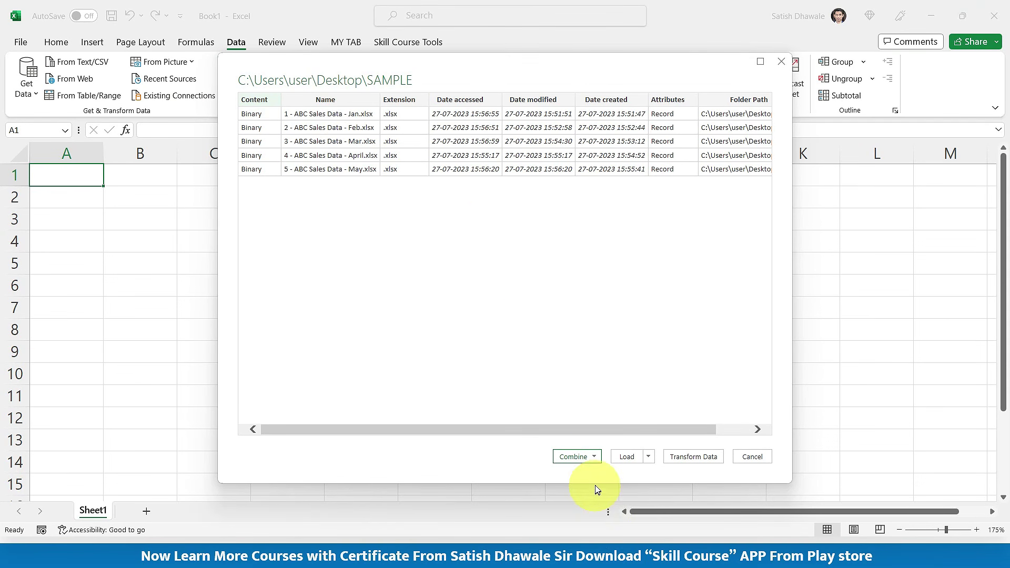
Open the folder's list of monthly files in the Power Query Editor for transformation without combining them.
click(593, 457)
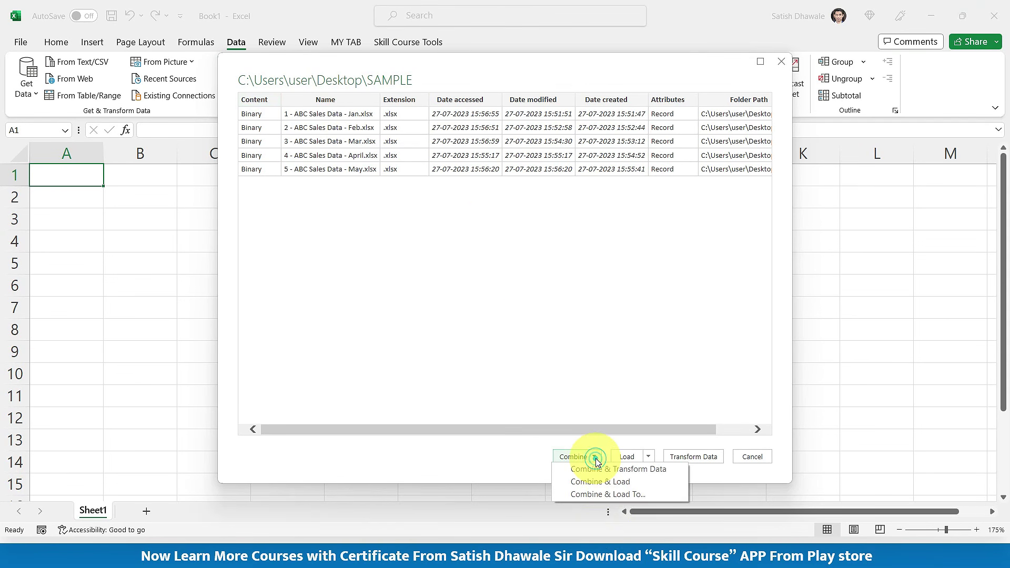
click(609, 430)
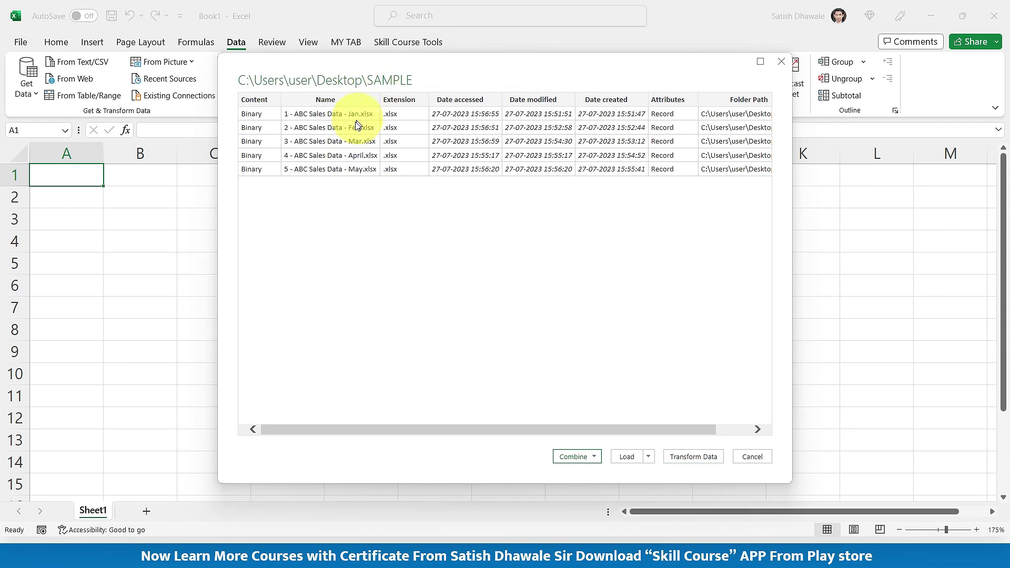
click(692, 457)
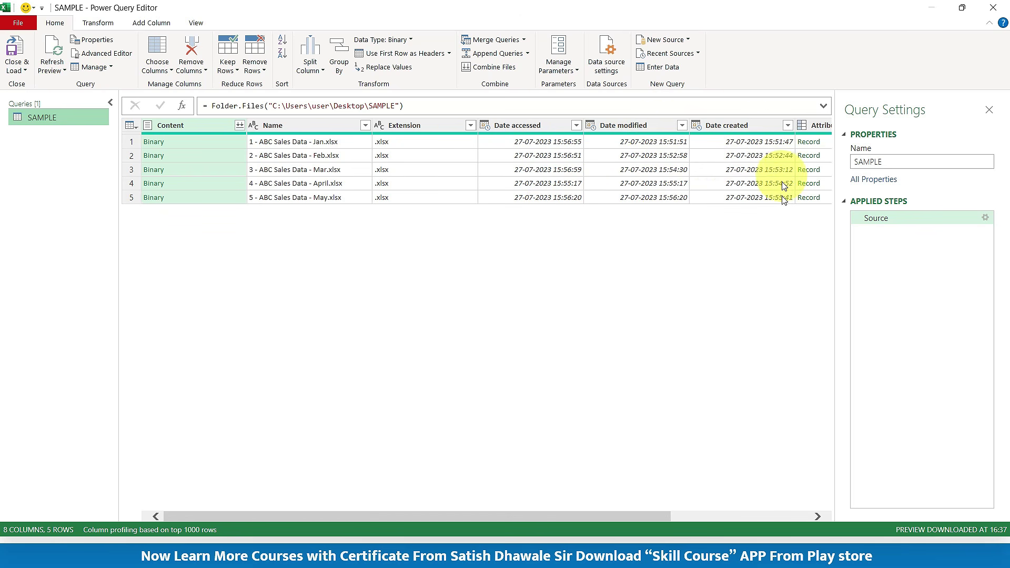
Review all file attribute columns and select the Content and Name columns together.
drag(648, 515, 823, 519)
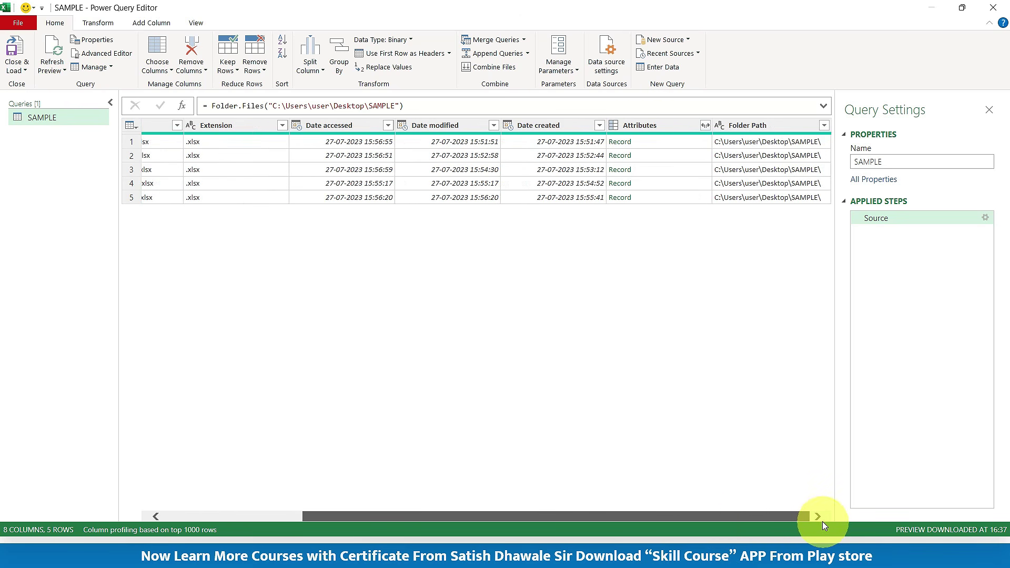
drag(759, 518, 650, 518)
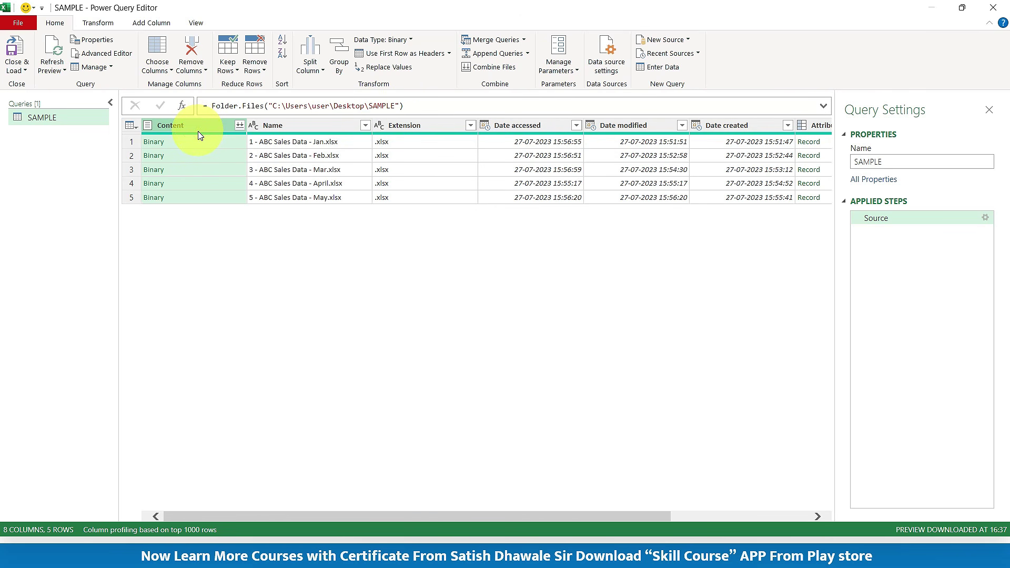
ctrl+click(301, 129)
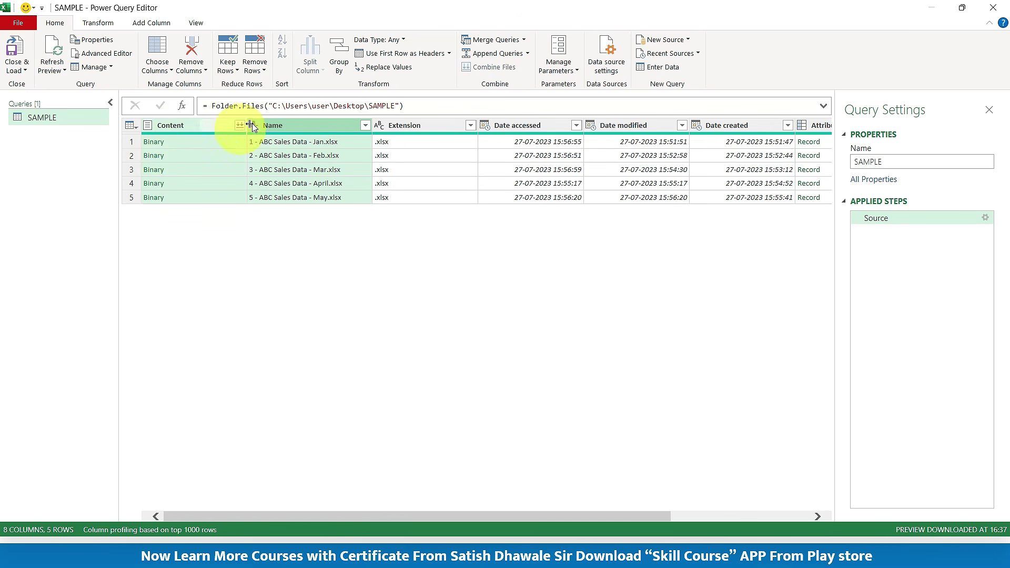
Try removing all unselected columns from the query, and delete the resulting applied step.
right_click(296, 130)
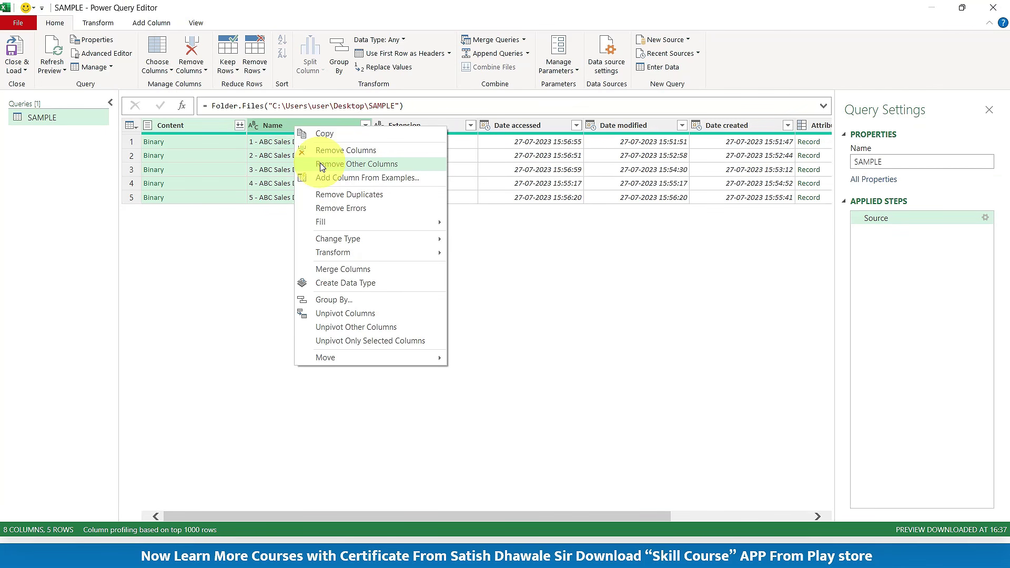
click(322, 166)
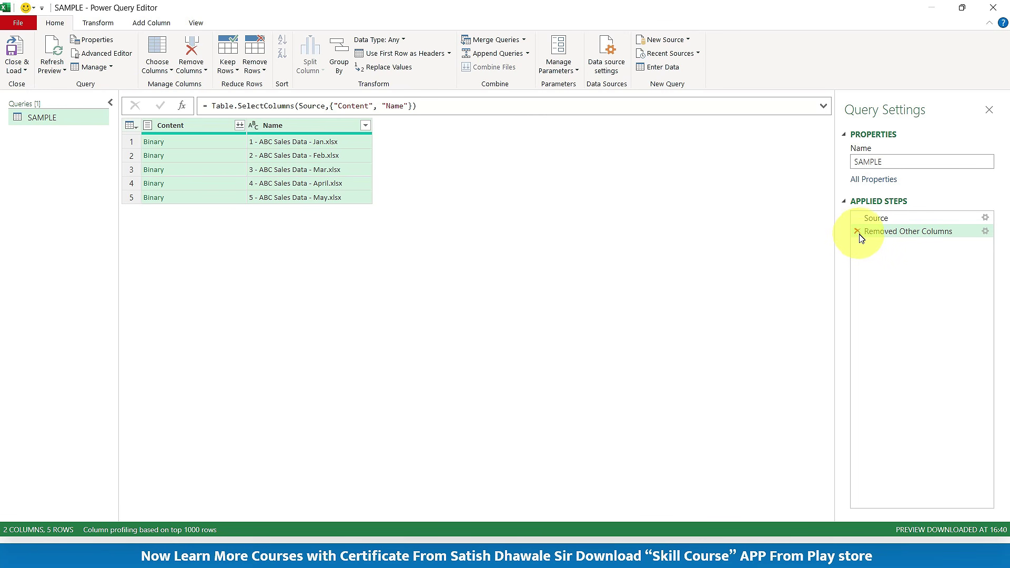
click(857, 232)
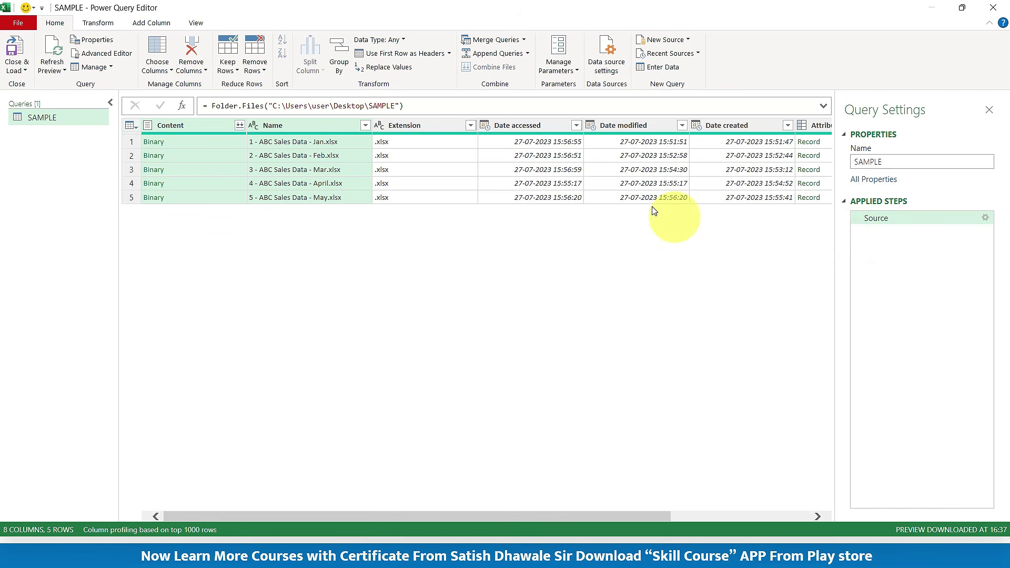
Remove every column from the SAMPLE query except the selected Content and Name columns.
right_click(273, 125)
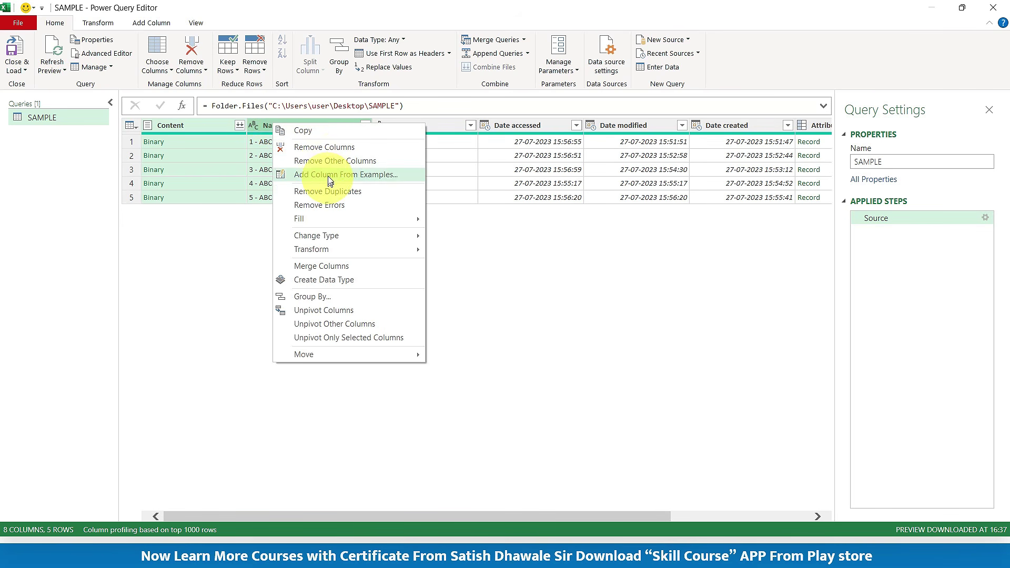
click(327, 160)
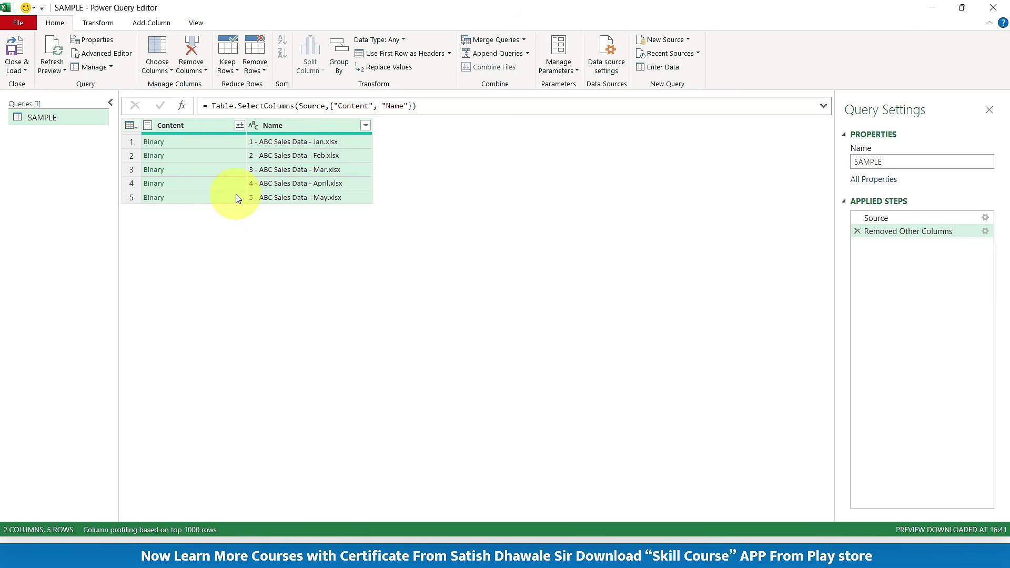
click(299, 143)
click(294, 229)
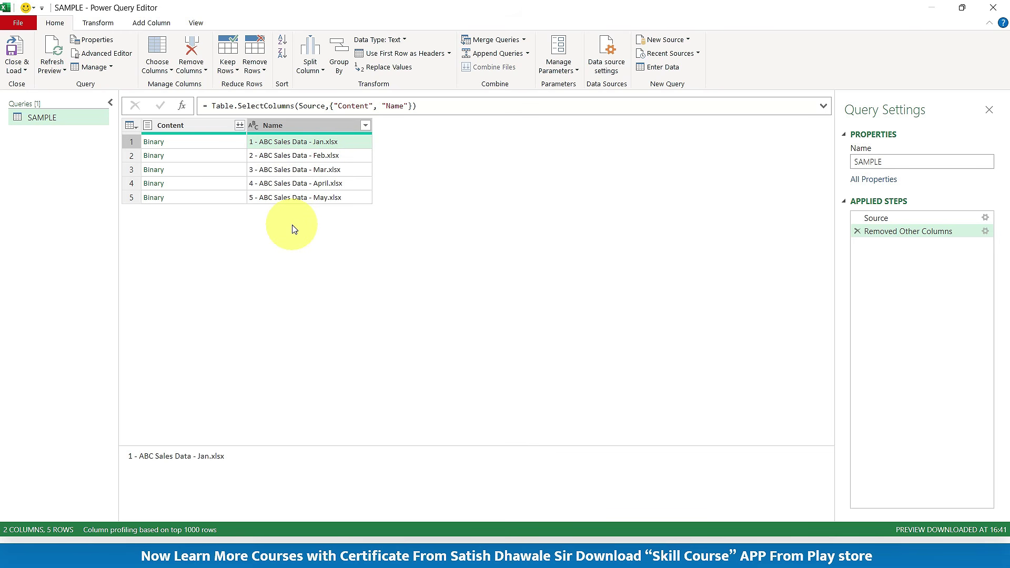
Start a custom column in the SAMPLE query and name it CombineData.
click(150, 22)
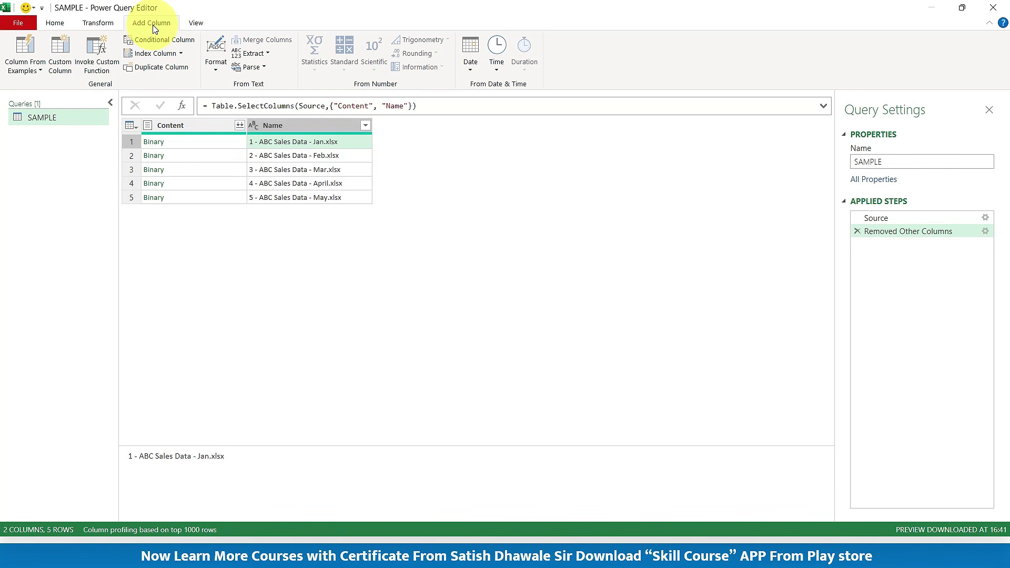
click(66, 54)
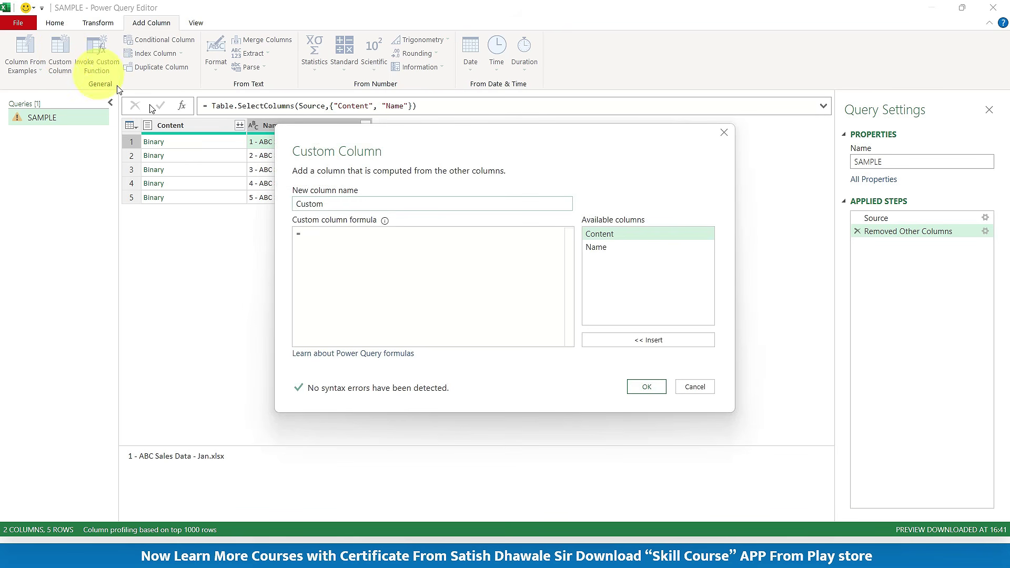
drag(345, 203, 303, 203)
text(c)
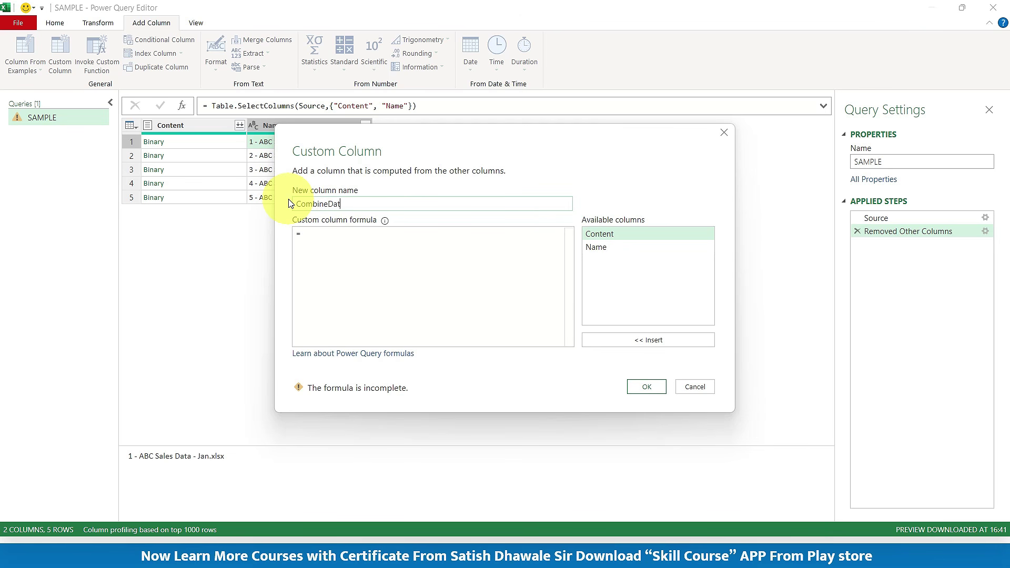
Give the custom column the formula = Excel.Workbook([Content]) and add it to the query.
click(310, 236)
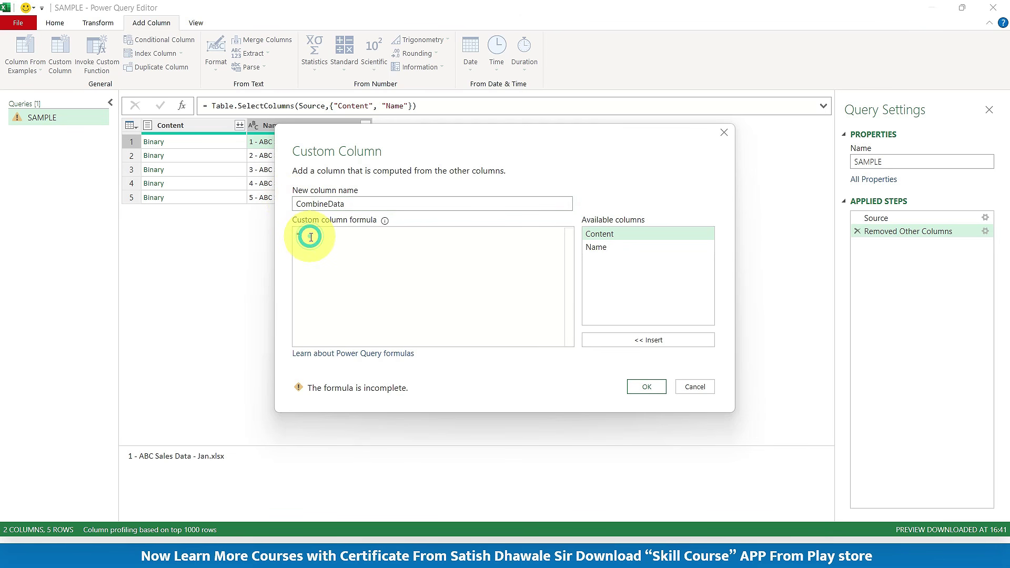
text(excel)
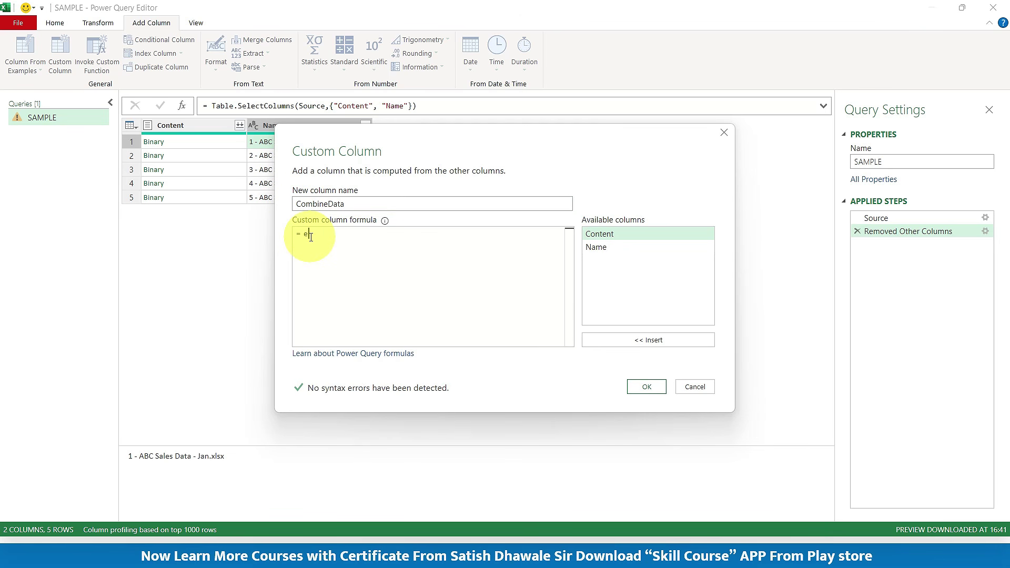
key(Down)
key(Down)
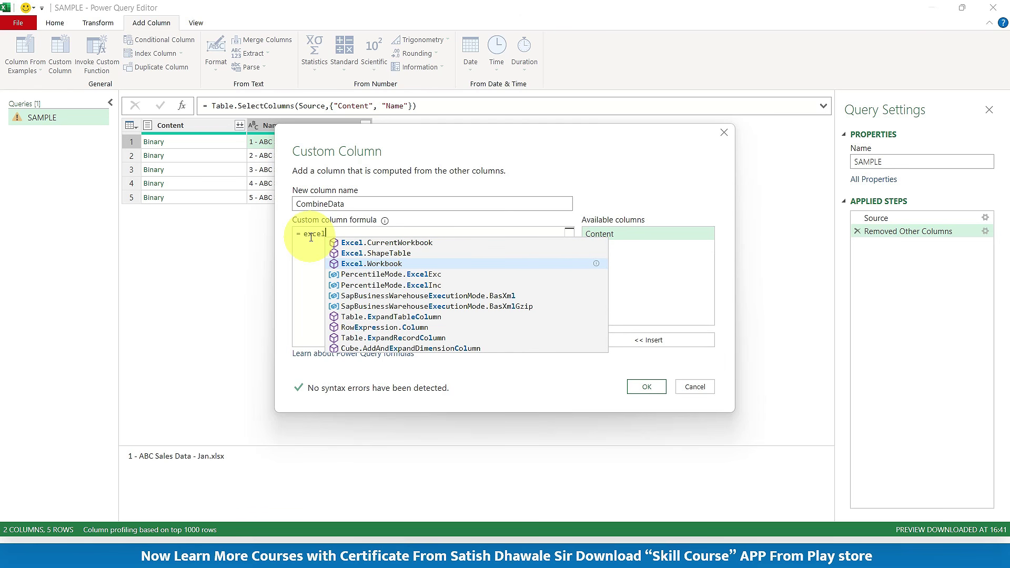
key(Tab)
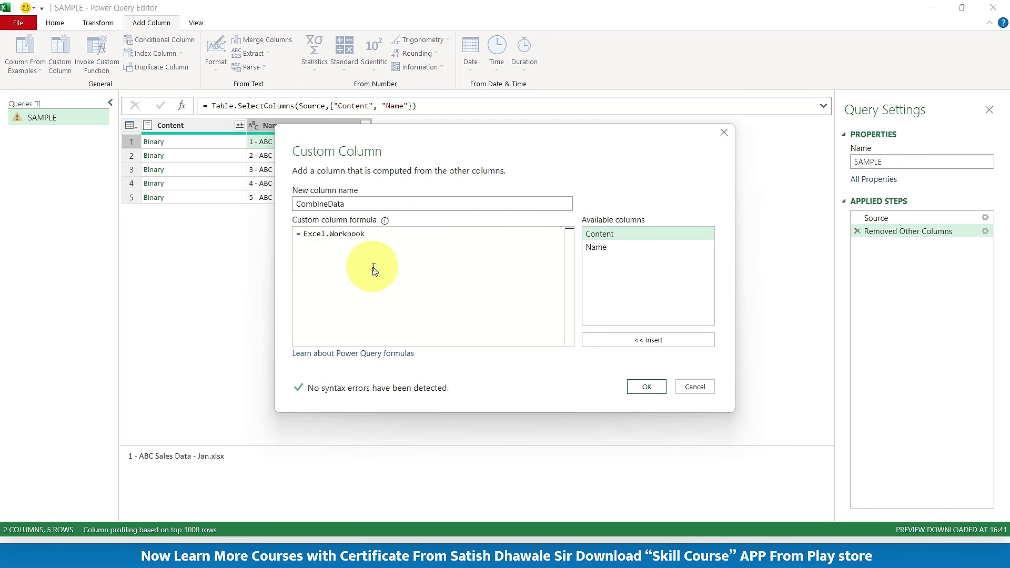
text(()
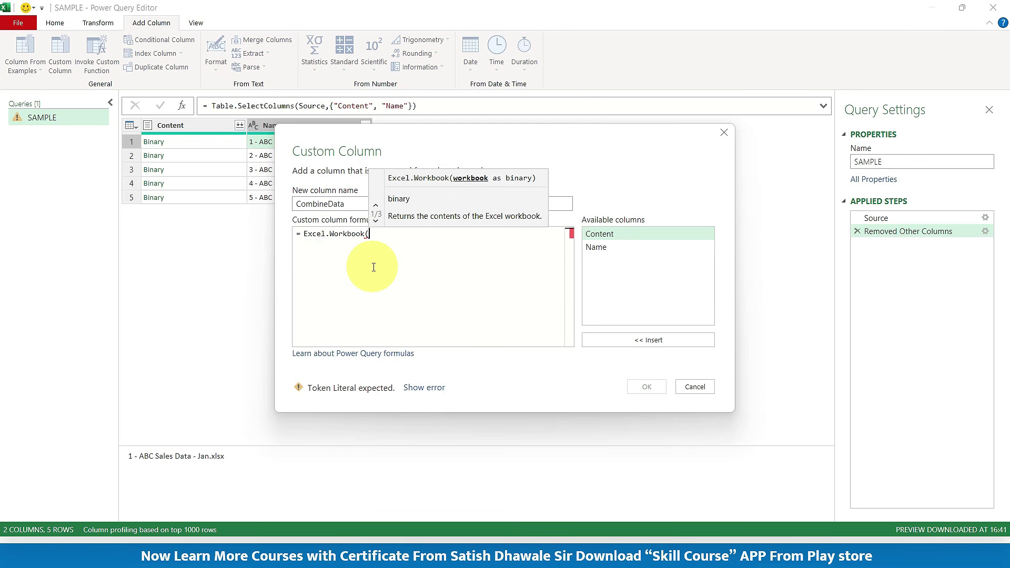
double_click(608, 237)
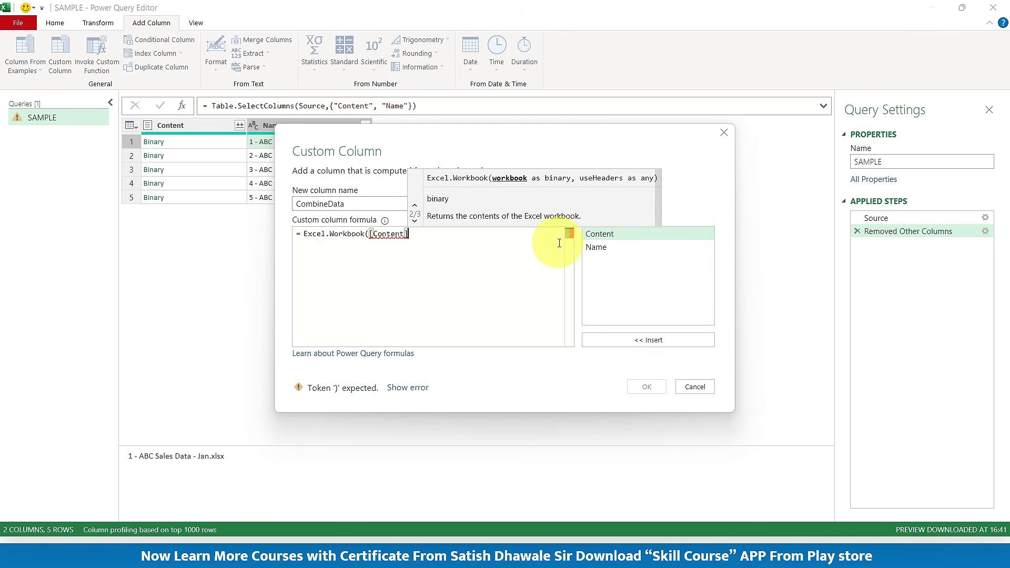
text())
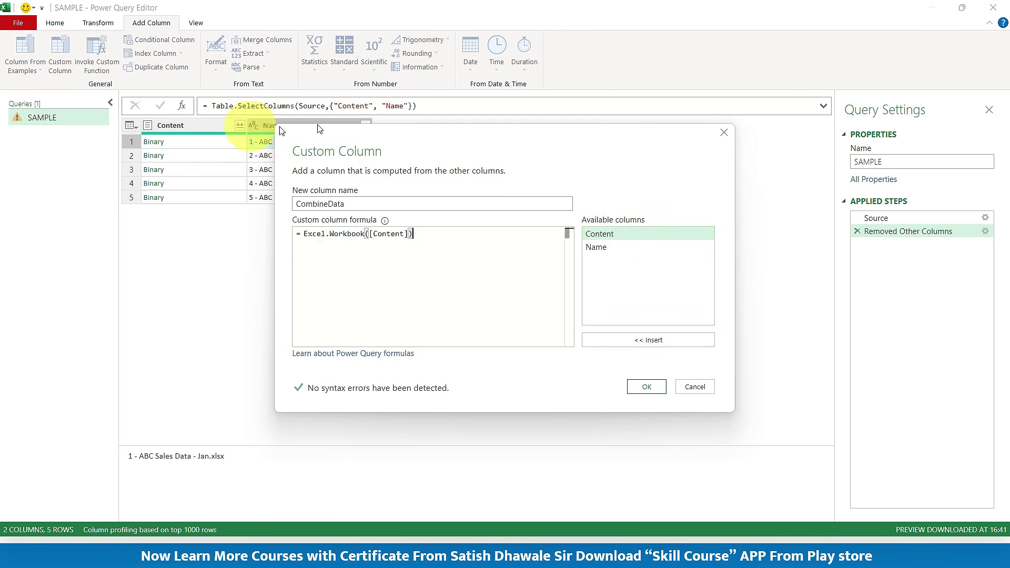
drag(405, 129, 414, 164)
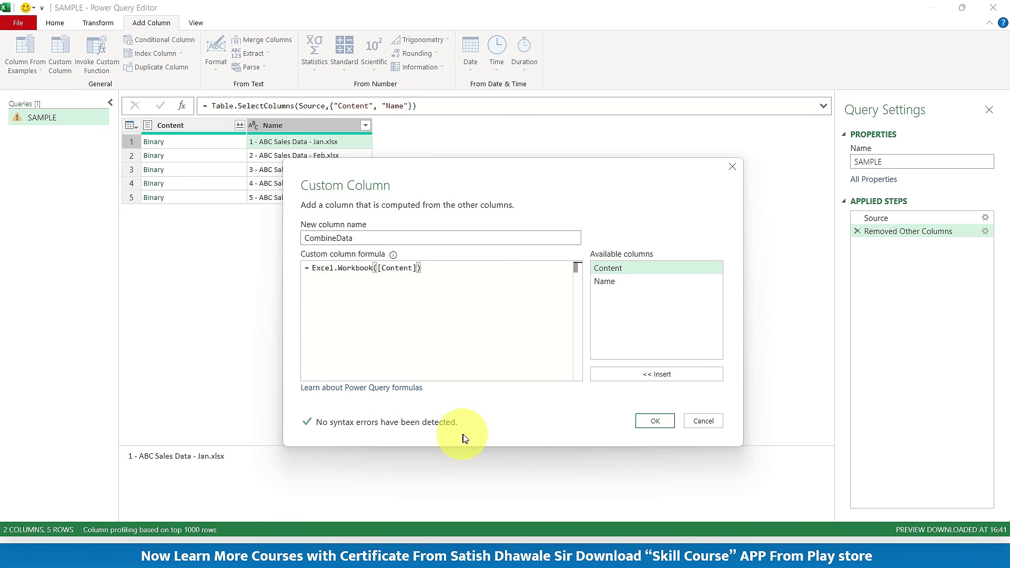
click(658, 422)
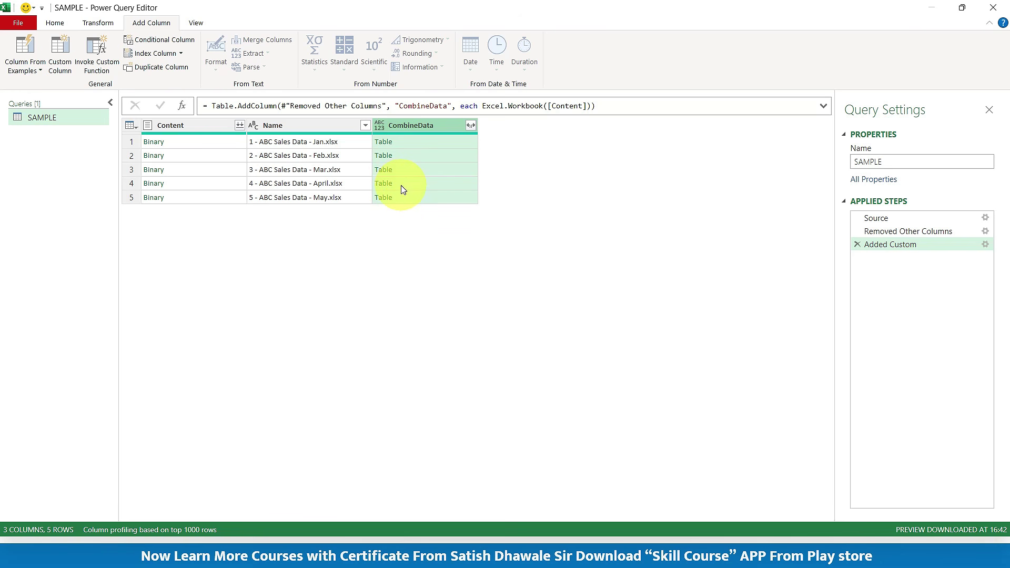
Remove the Content column from the SAMPLE query.
click(182, 126)
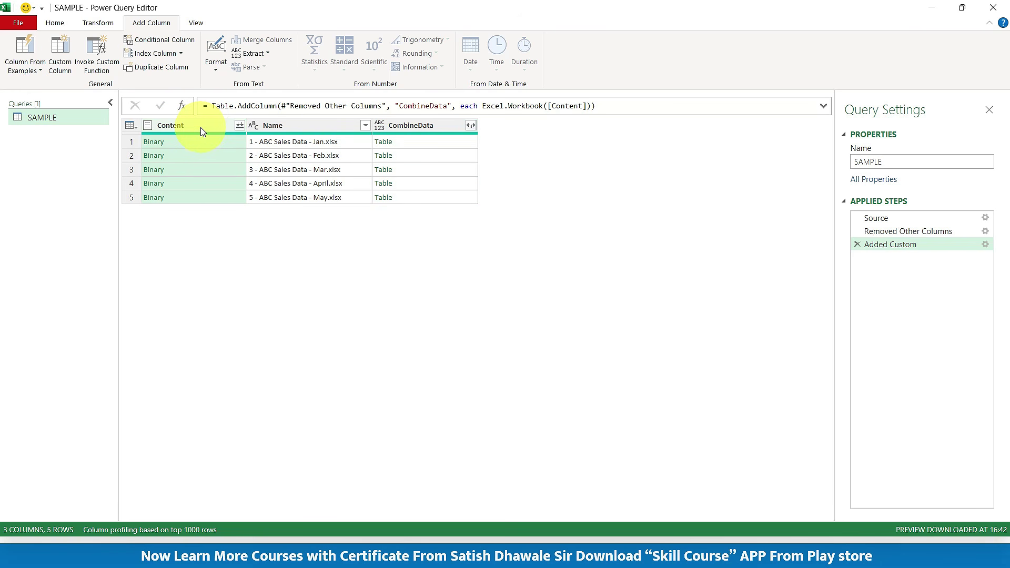
right_click(203, 131)
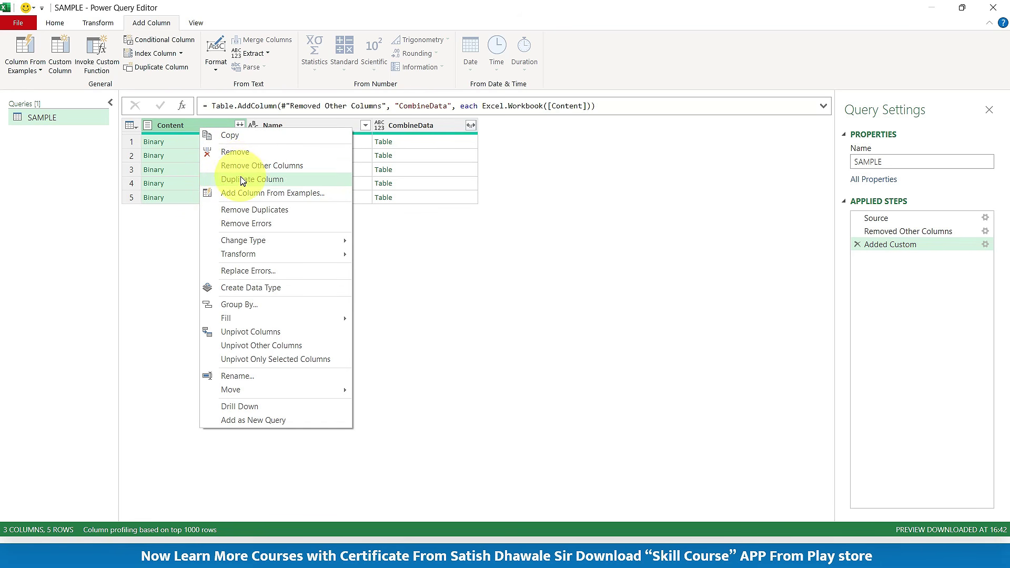
click(246, 157)
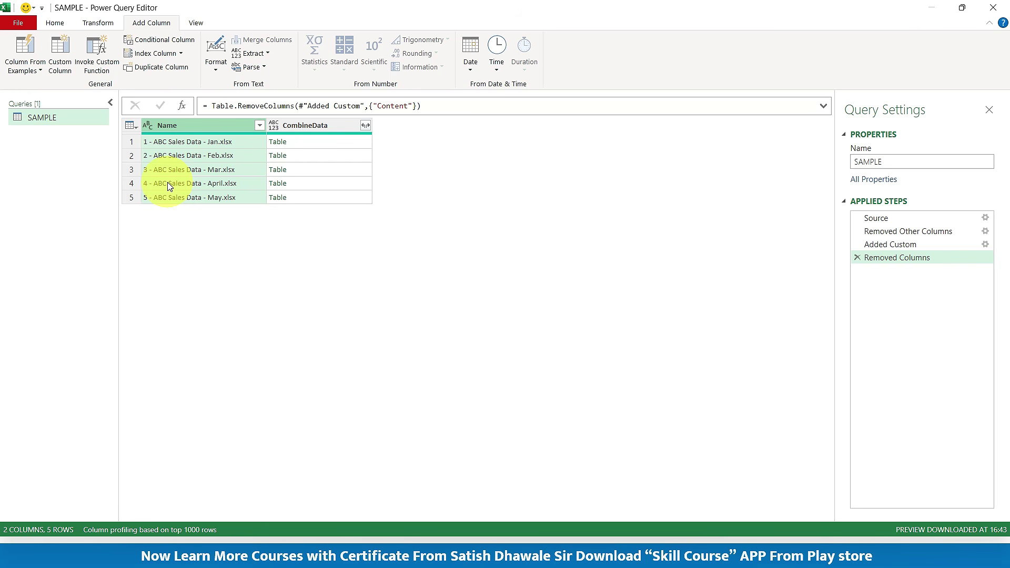
click(305, 125)
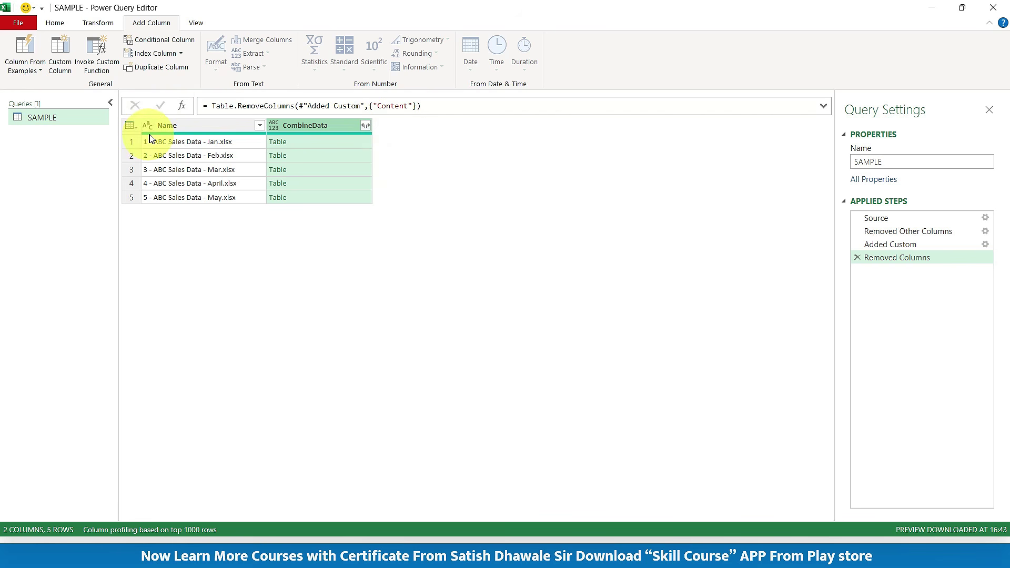
click(214, 126)
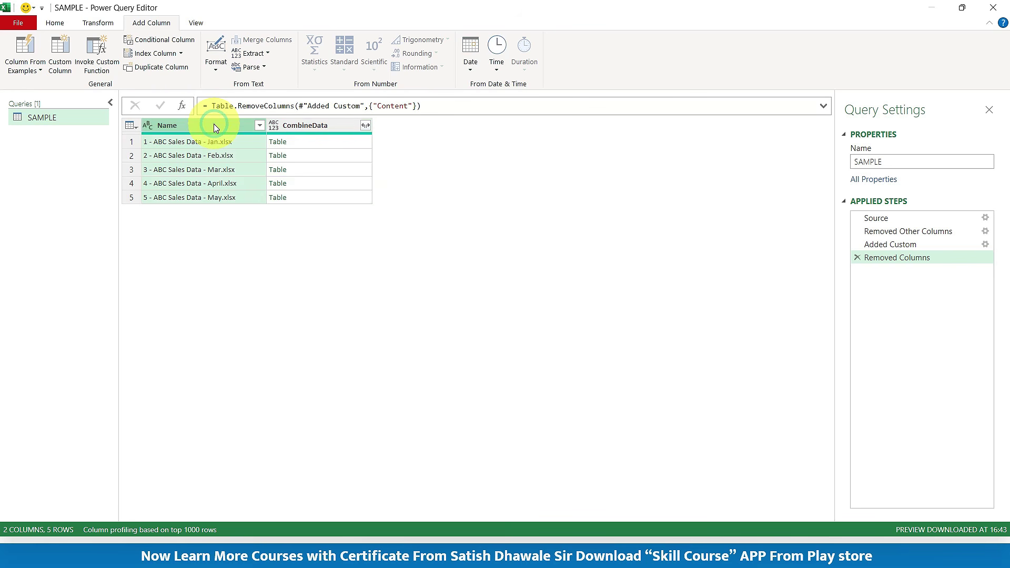
click(296, 129)
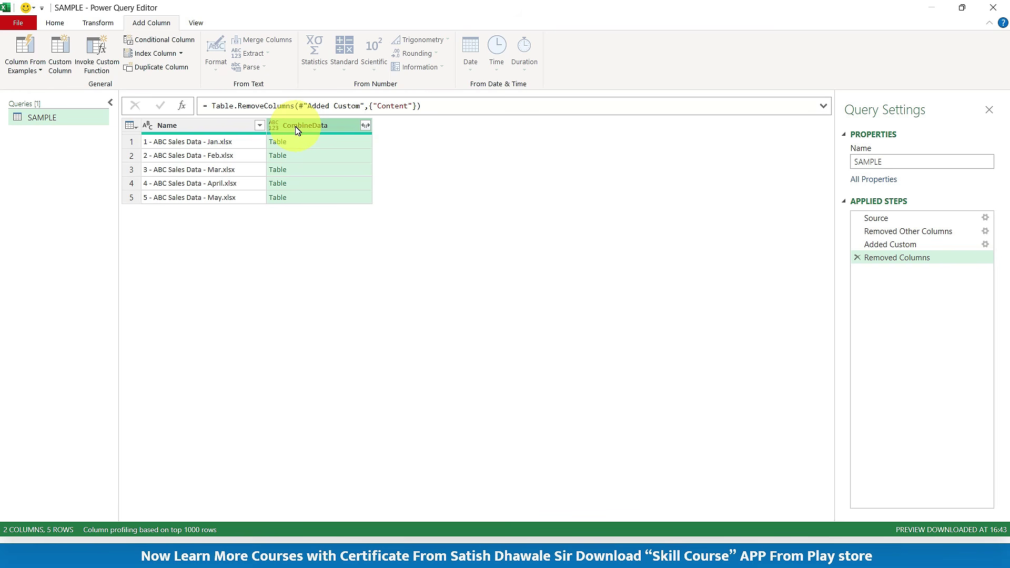
click(221, 130)
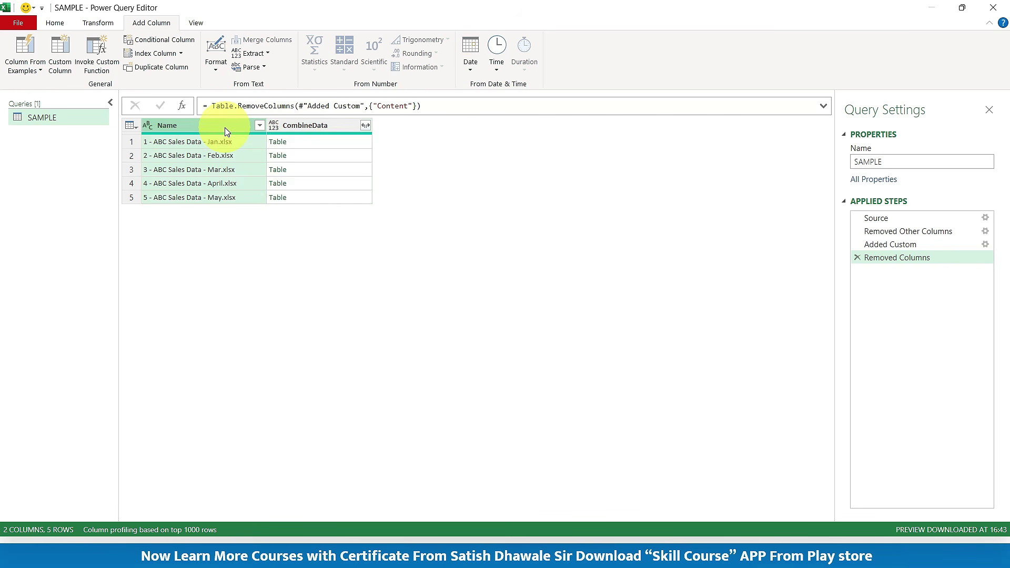
click(313, 133)
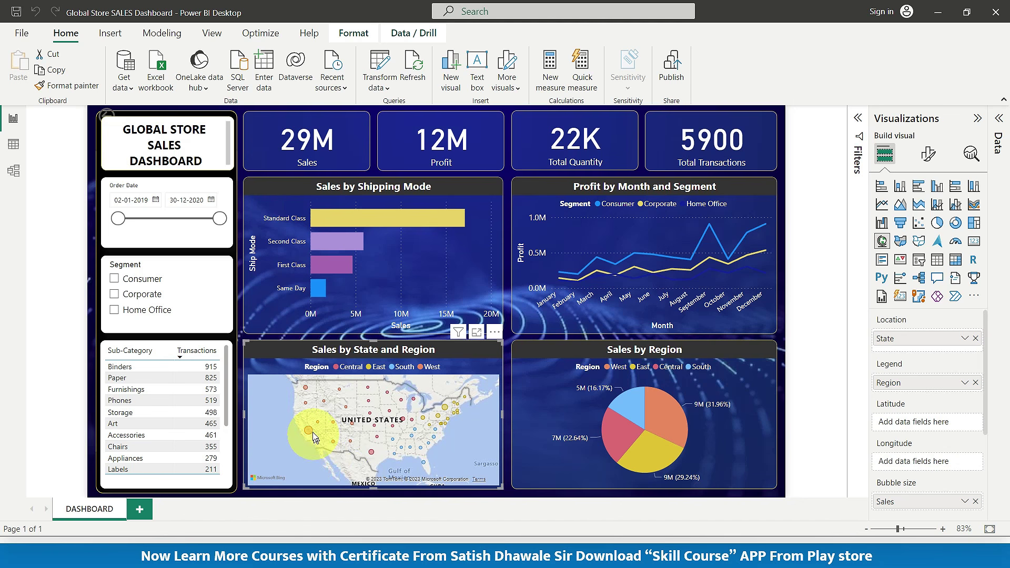
In the Power BI sales dashboard, cross-filter by the largest map bubble and by the West pie slice, clearing each selection.
mouse_move(309, 432)
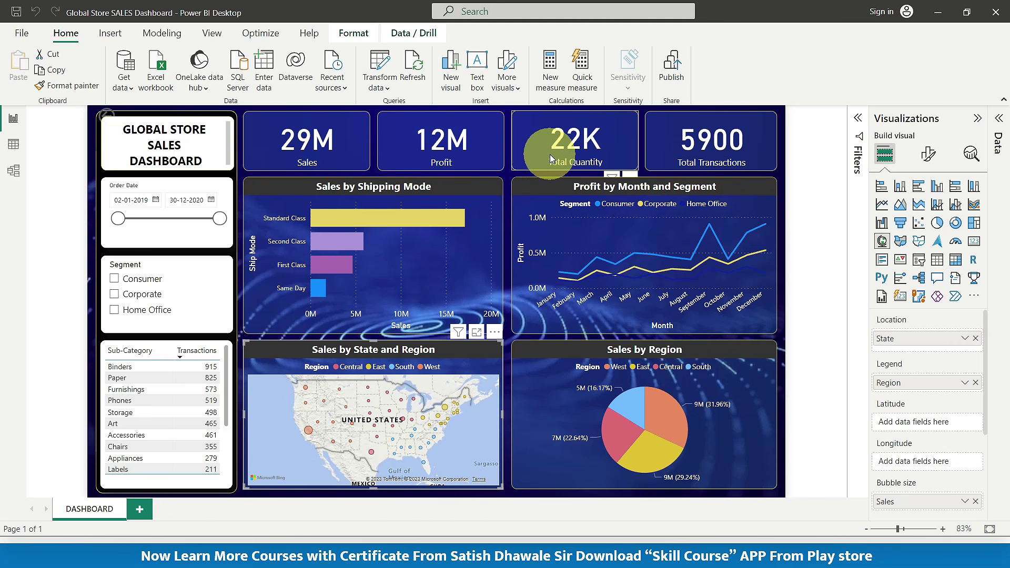
click(309, 431)
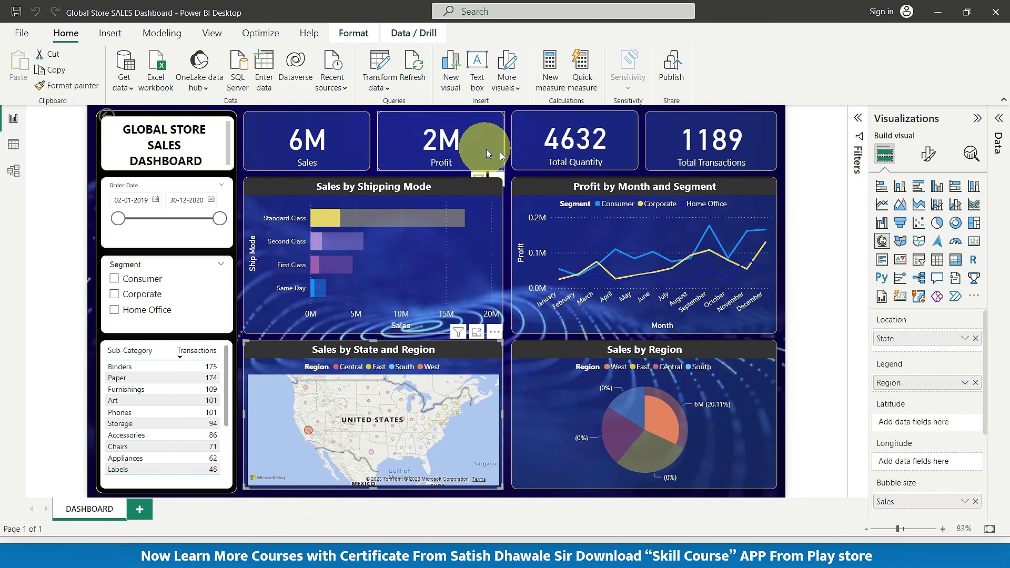
click(271, 446)
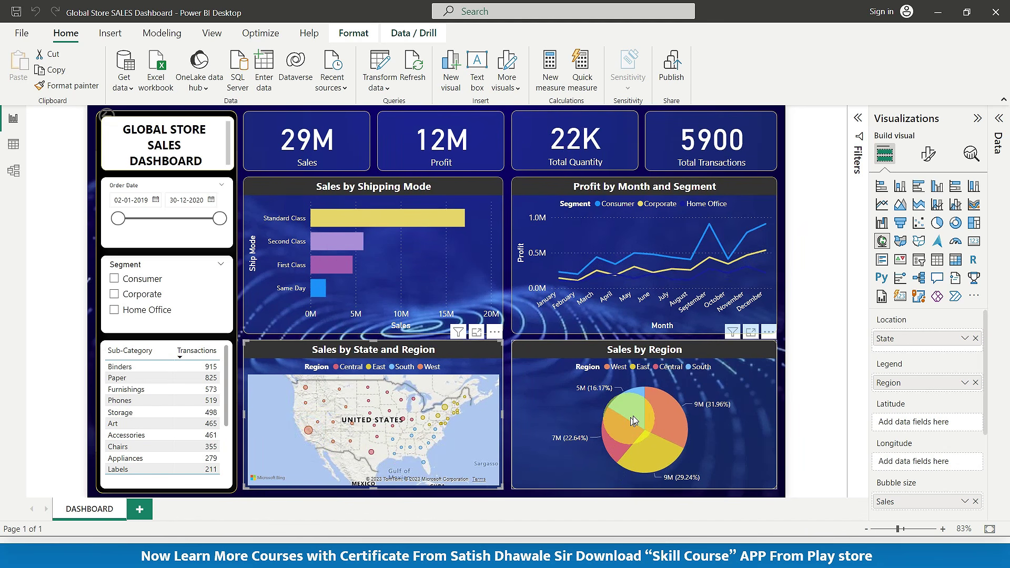
mouse_move(670, 431)
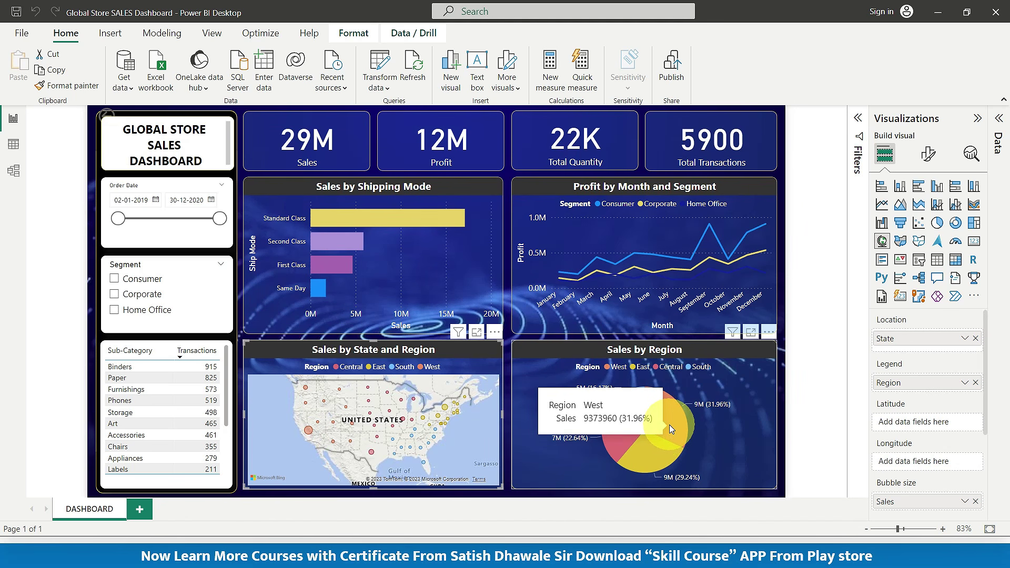
click(669, 424)
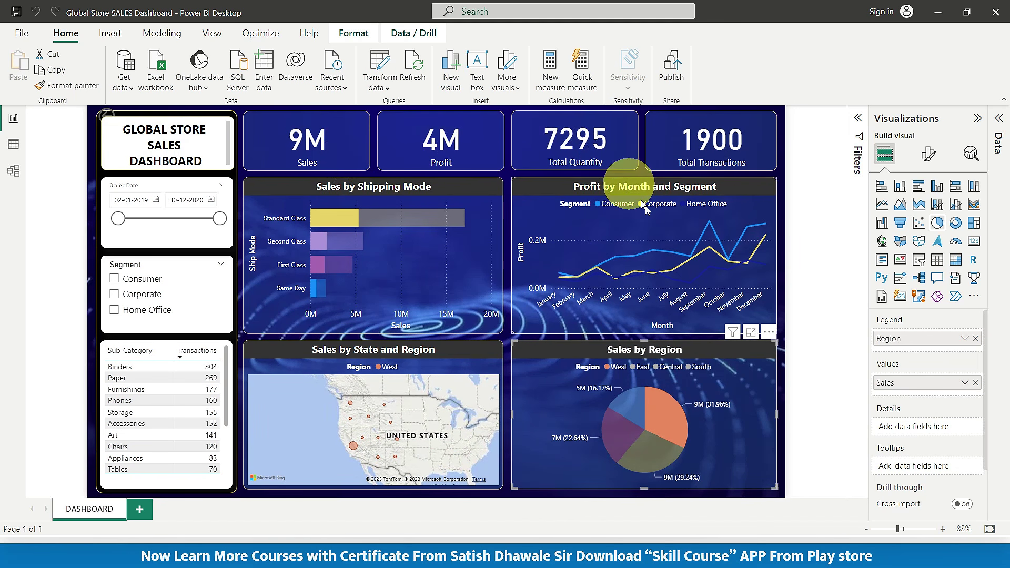
click(663, 410)
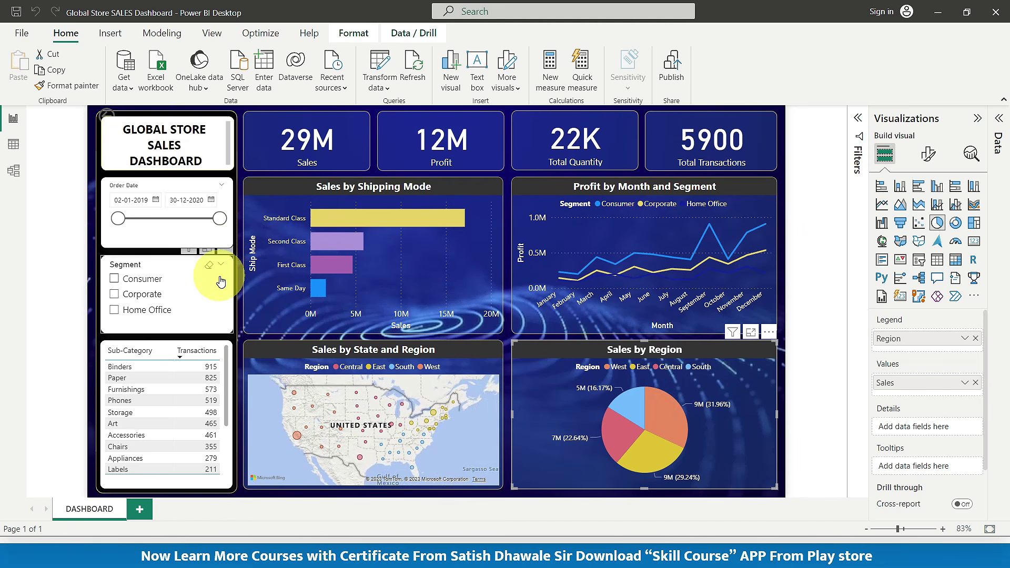
Examine the dashboard filtered in turn by the Standard Class bar, the Binders row and the Consumer segment, clearing each filter.
click(353, 219)
click(353, 219)
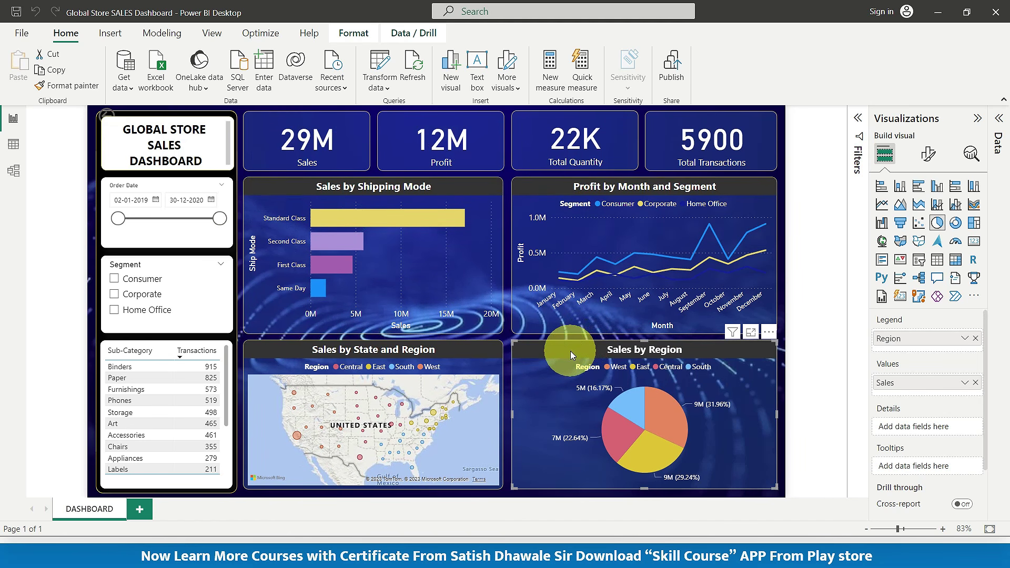
click(121, 371)
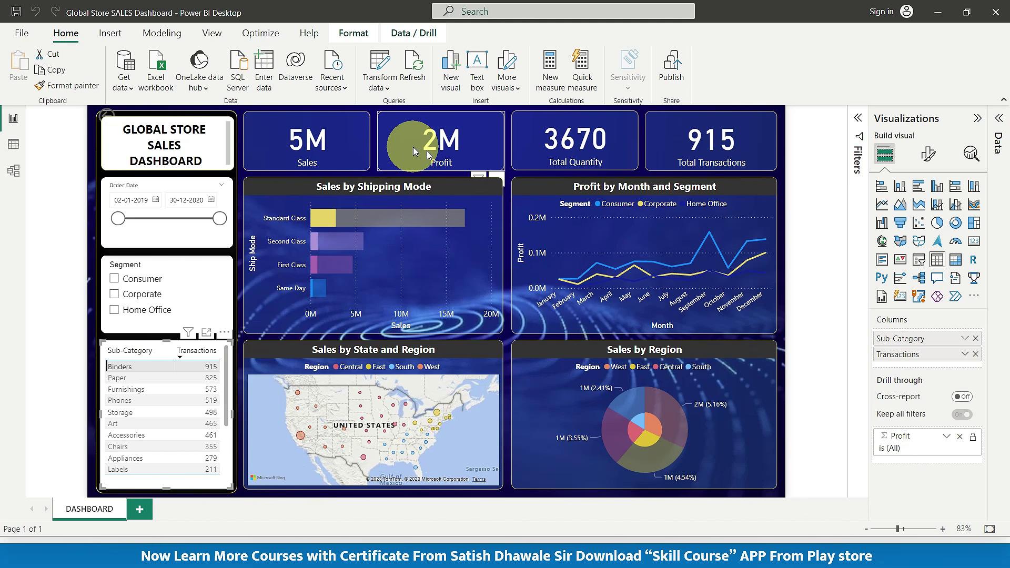
click(118, 374)
click(133, 283)
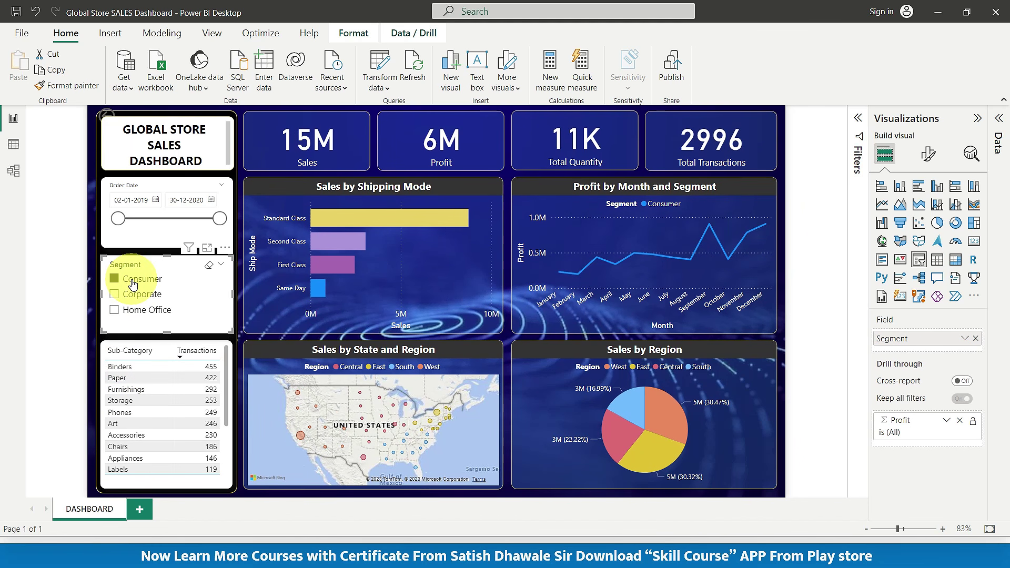
click(121, 279)
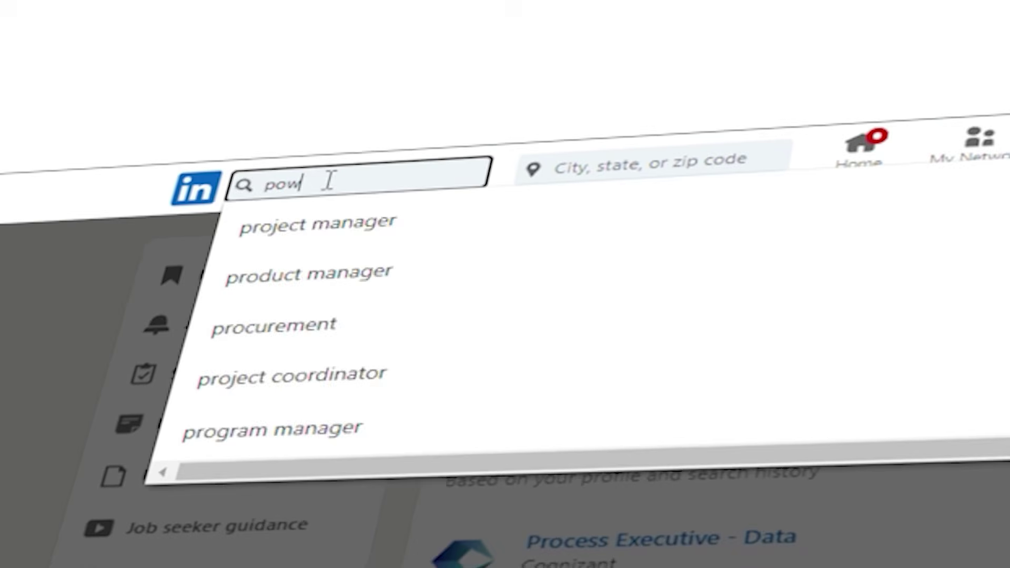
Search LinkedIn for "powerbi jobs in india" and browse the job listings.
text(erbi jobs in india)
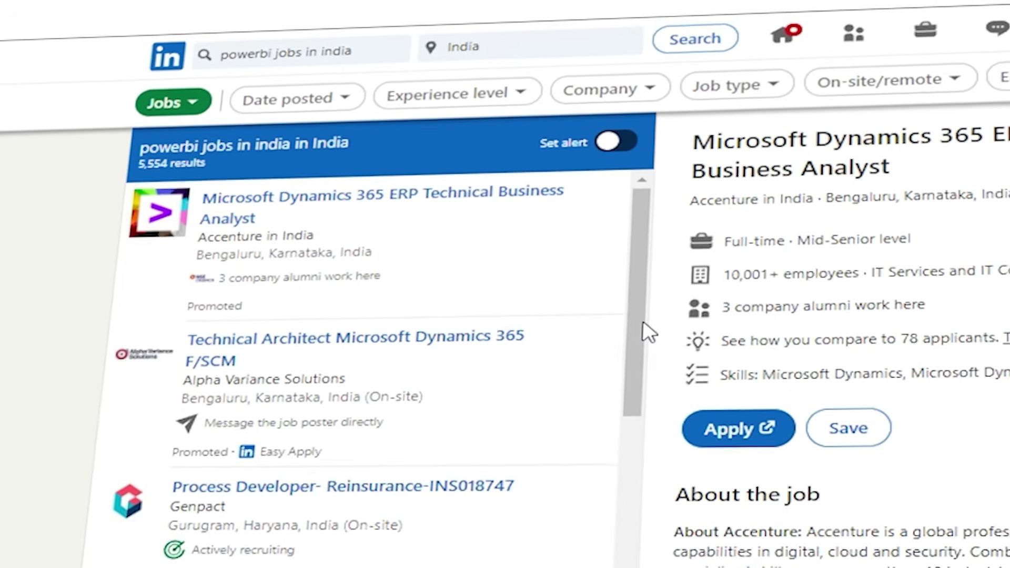
scroll(647, 334, down, 10)
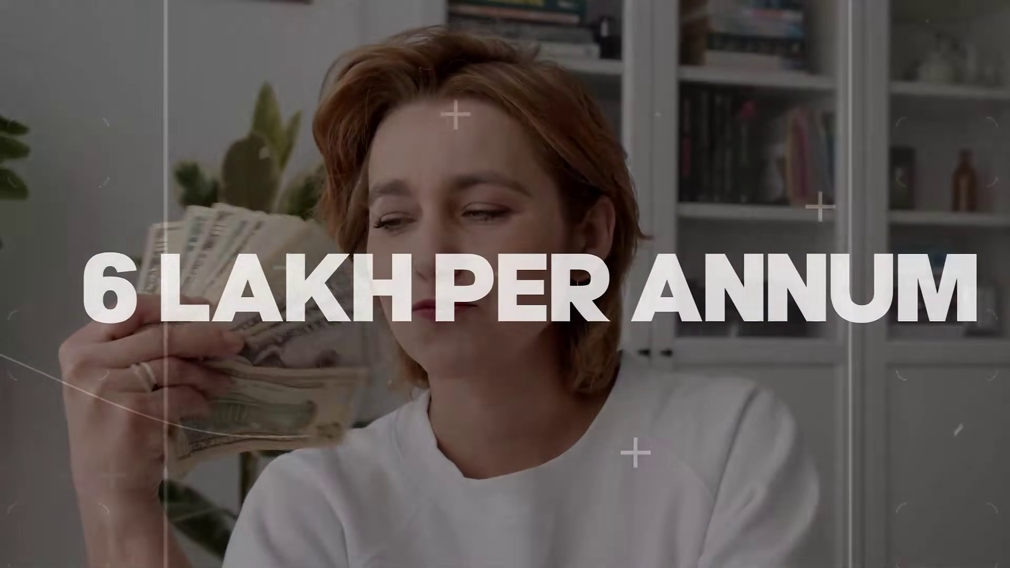
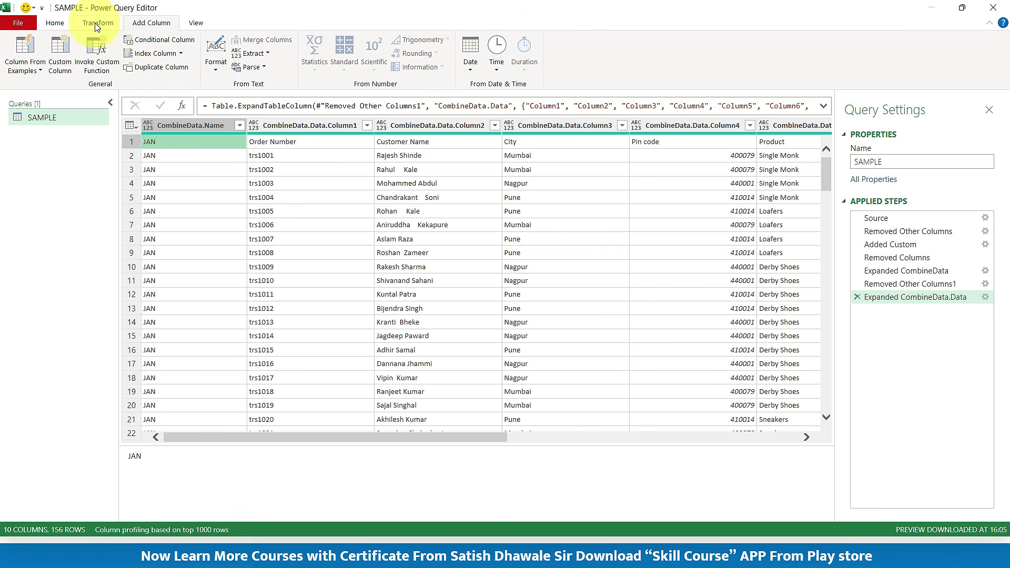
Promote the first row of the SAMPLE query to column headers.
click(97, 25)
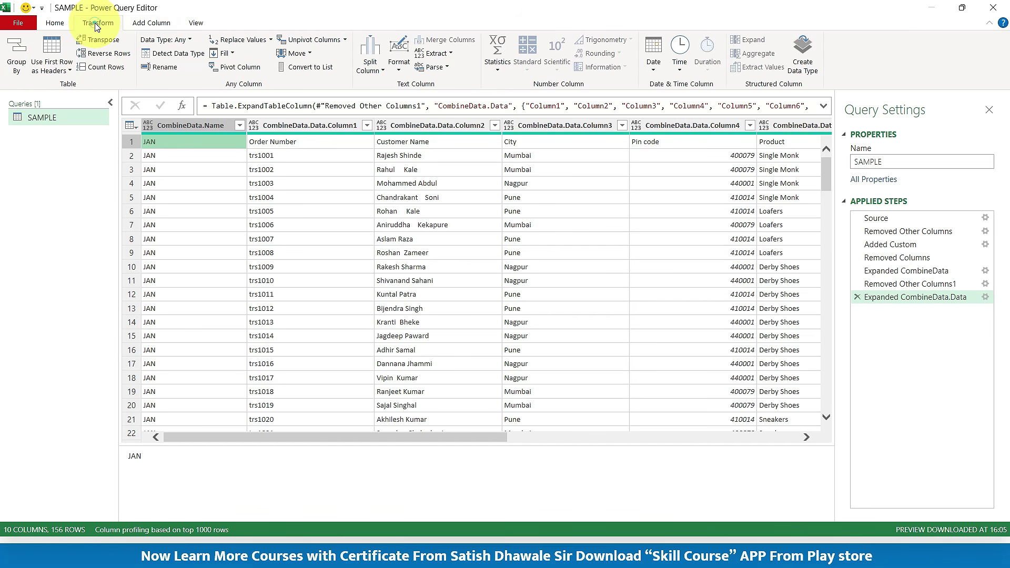
click(58, 23)
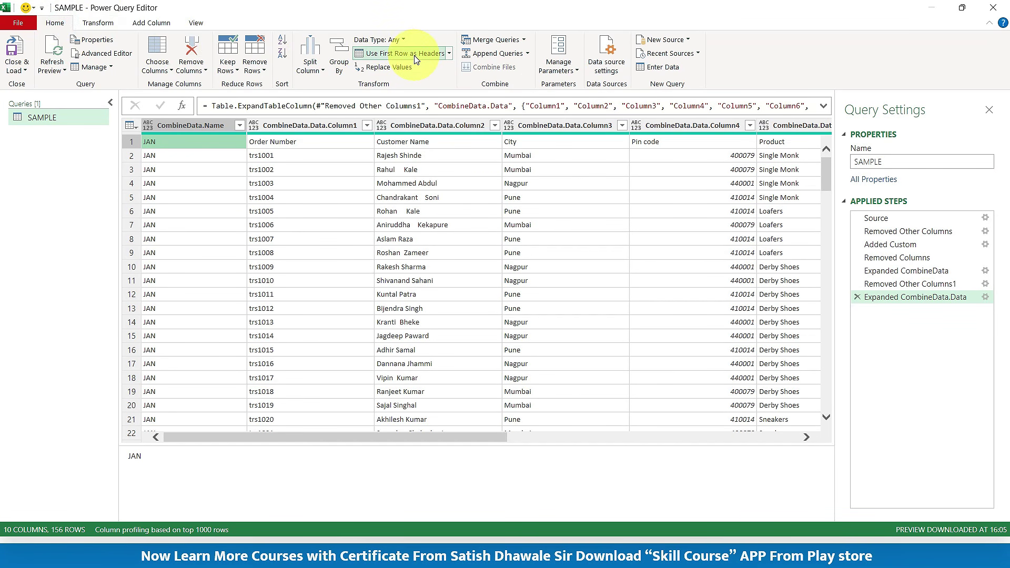
click(315, 142)
click(416, 142)
click(522, 145)
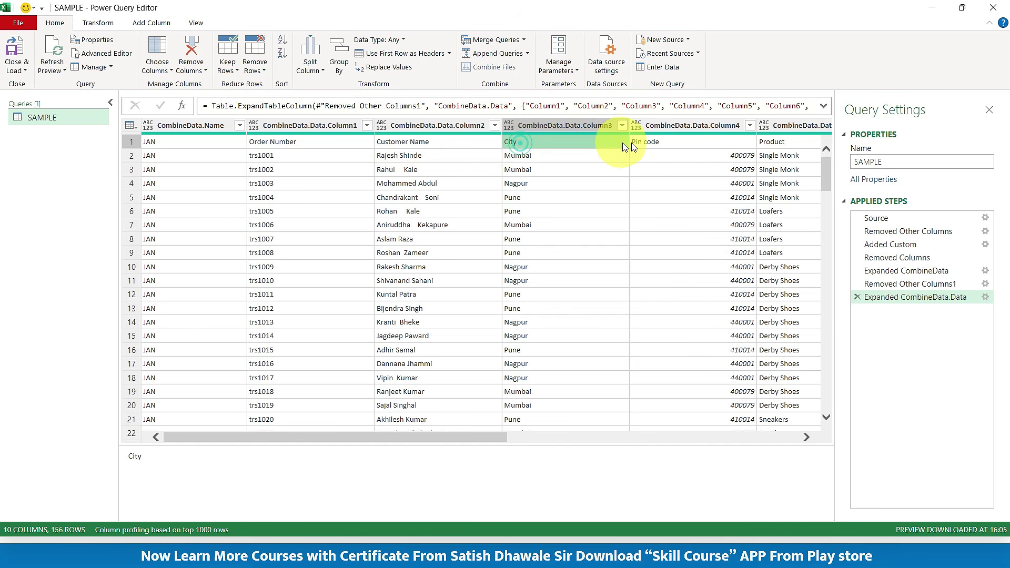
click(652, 143)
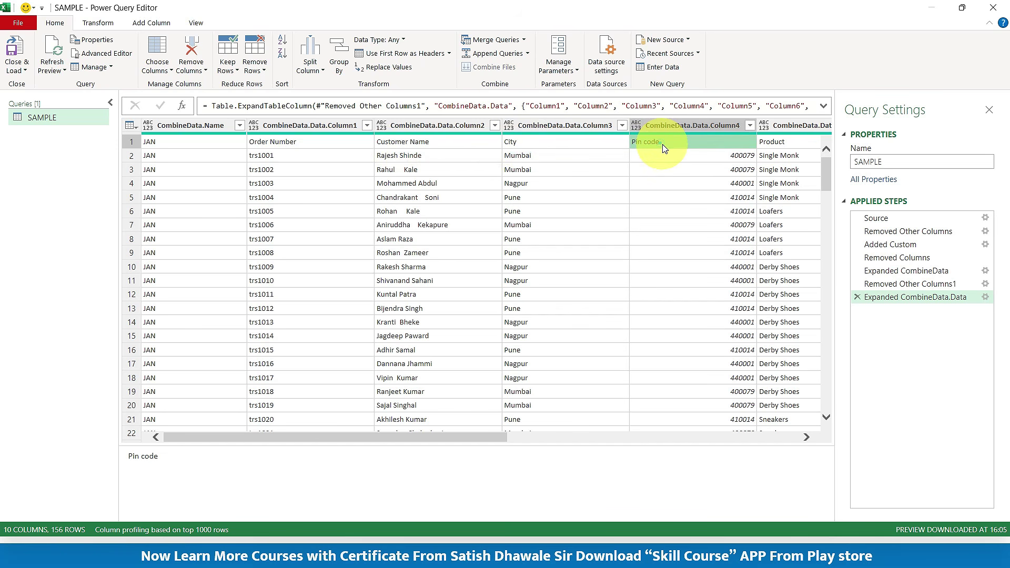
click(129, 141)
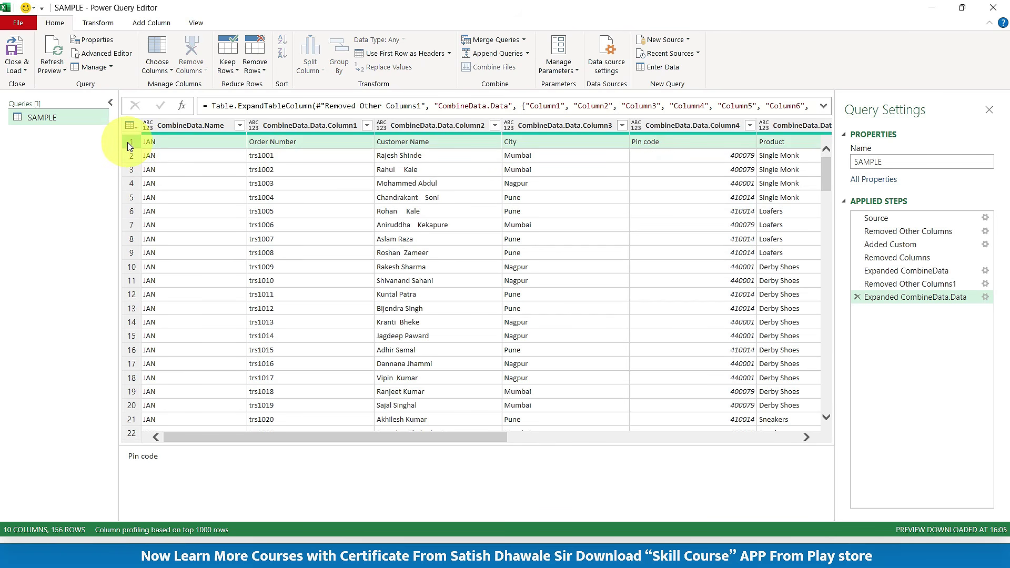
click(392, 56)
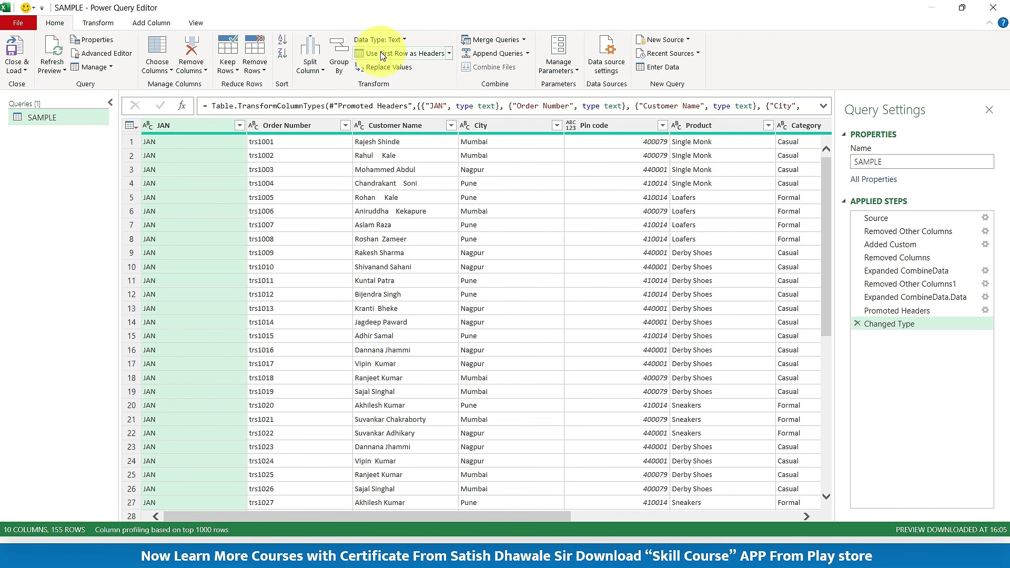
Filter out the repeated header rows by excluding the value "Order Number" from the Order Number column.
click(321, 142)
scroll(322, 194, down, 1)
scroll(322, 194, down, 5)
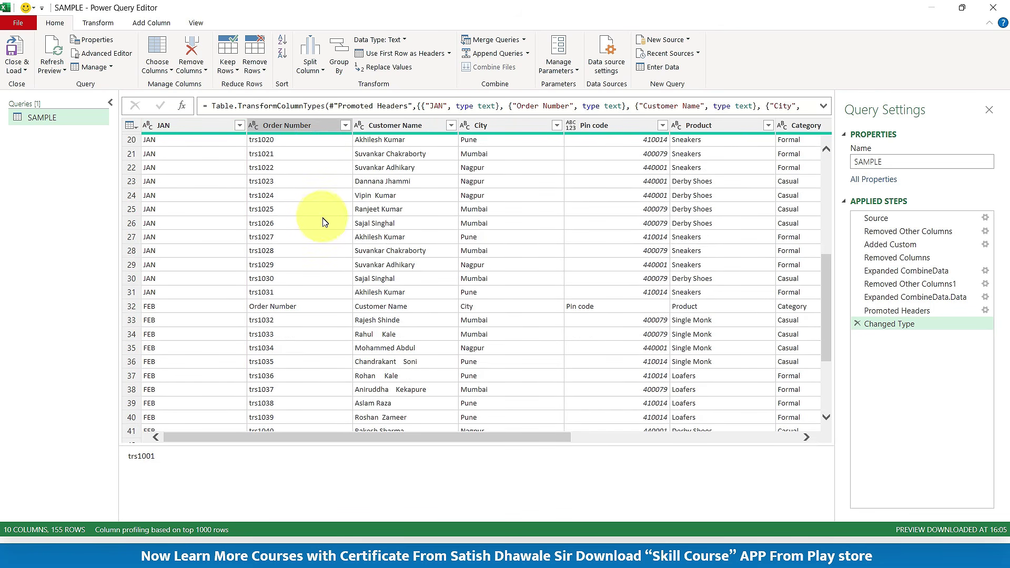
click(325, 308)
scroll(333, 315, down, 12)
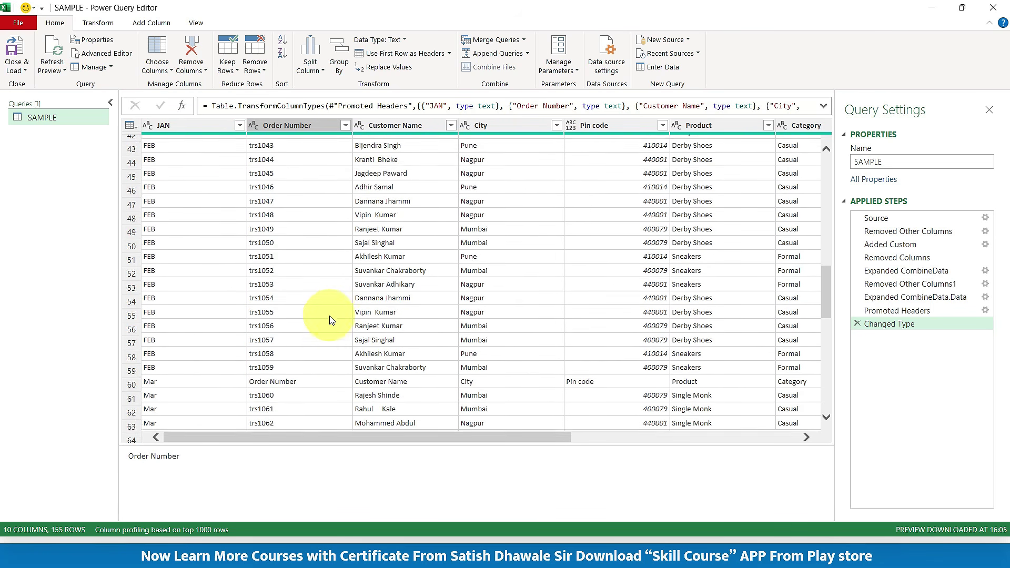
click(311, 225)
scroll(312, 227, up, 18)
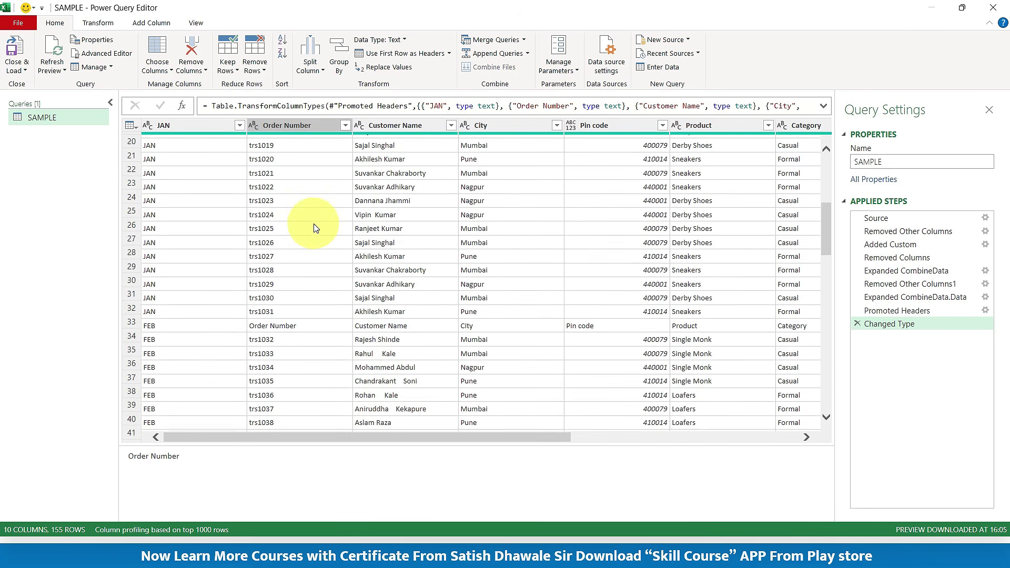
click(345, 128)
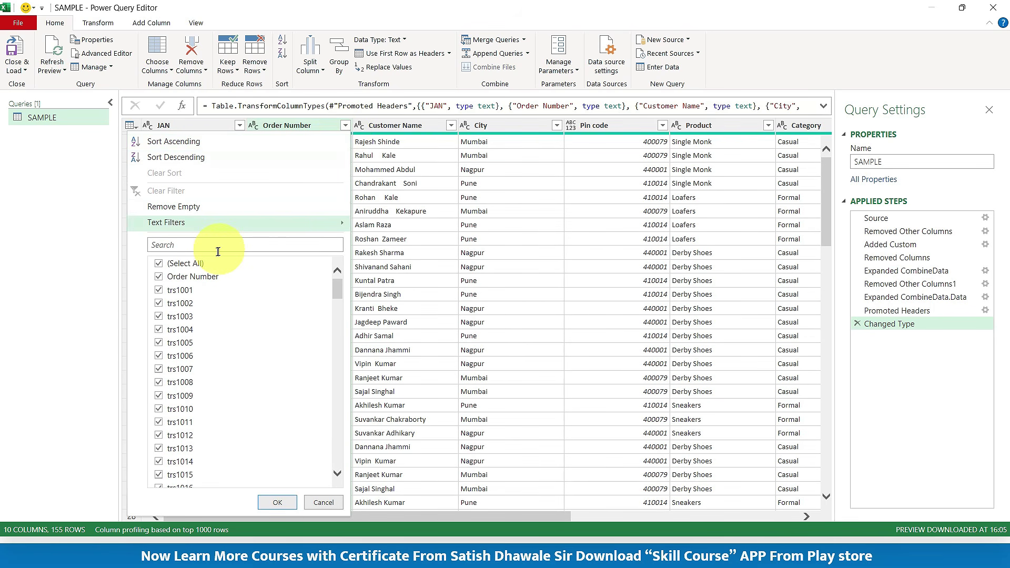
click(159, 277)
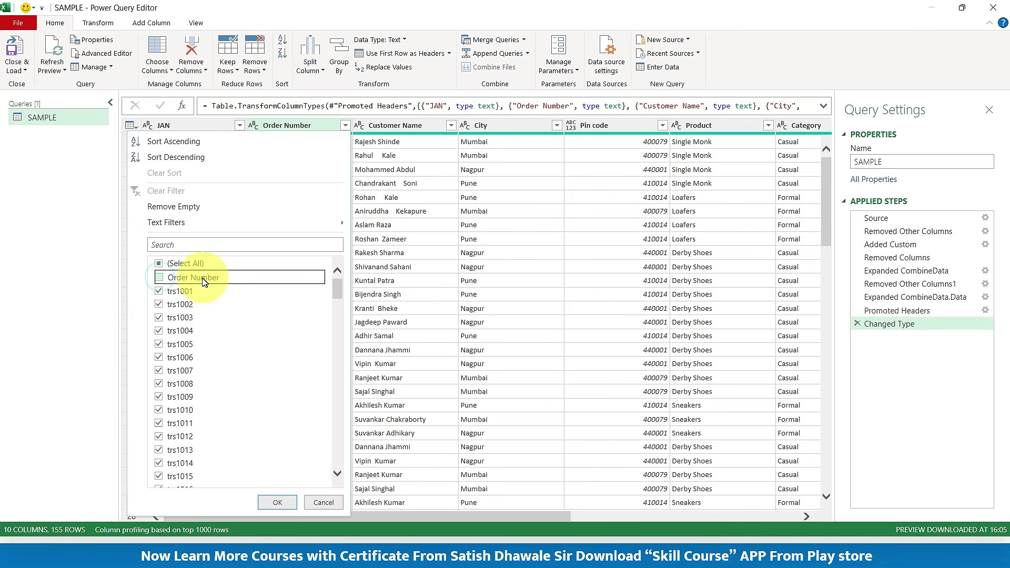
click(273, 502)
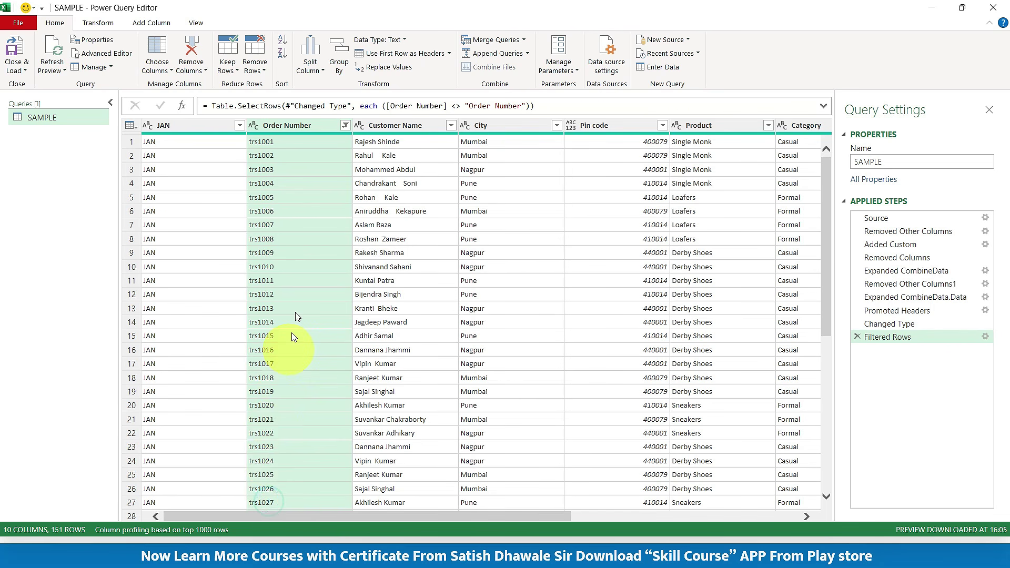
scroll(297, 165, down, 20)
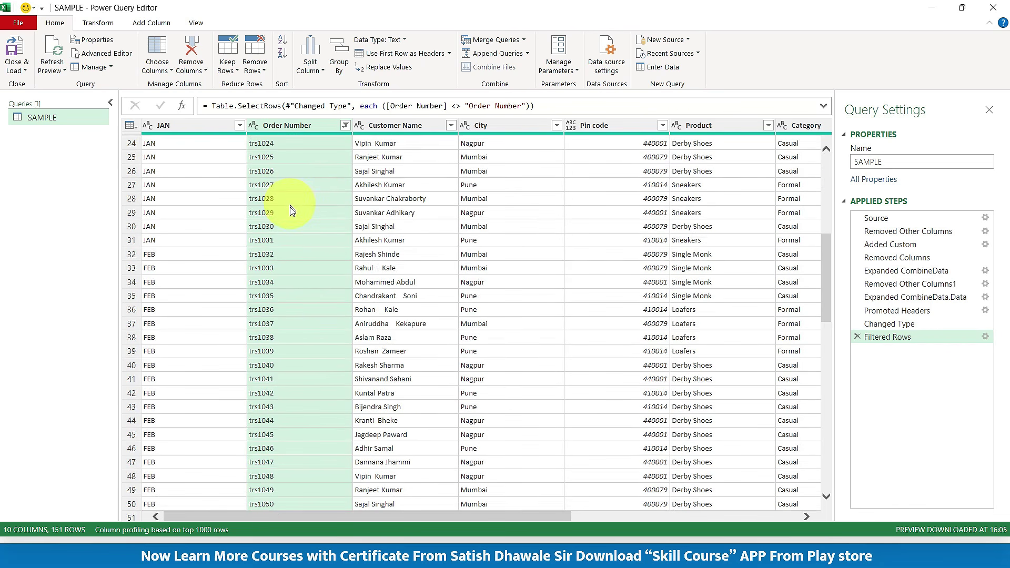
scroll(291, 241, down, 9)
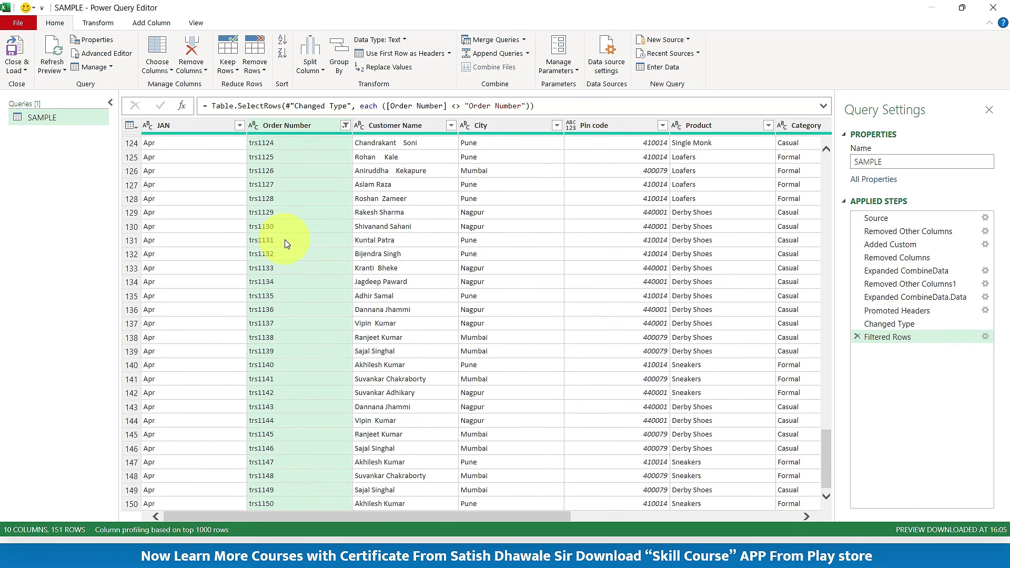
scroll(287, 226, up, 20)
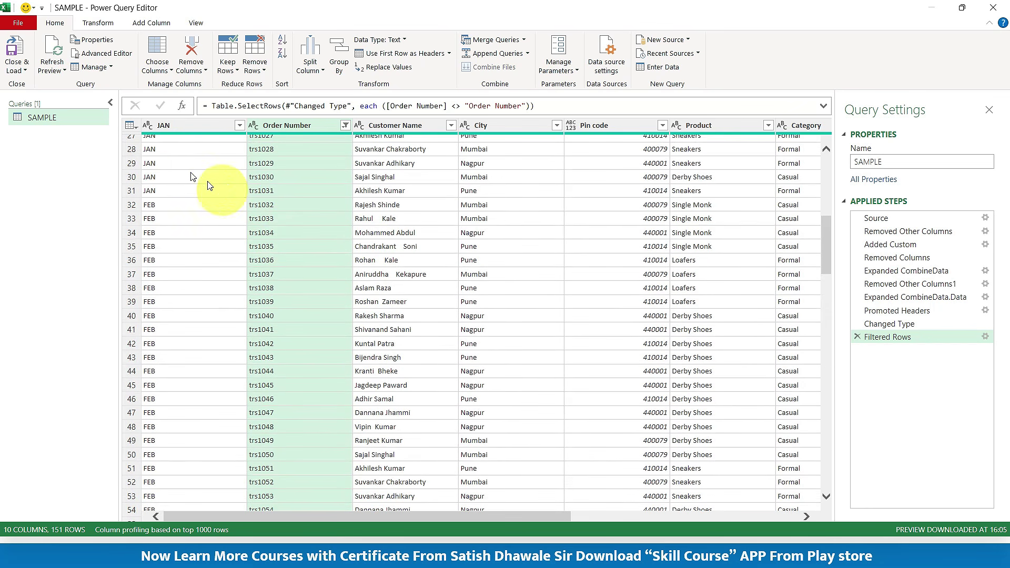
click(163, 125)
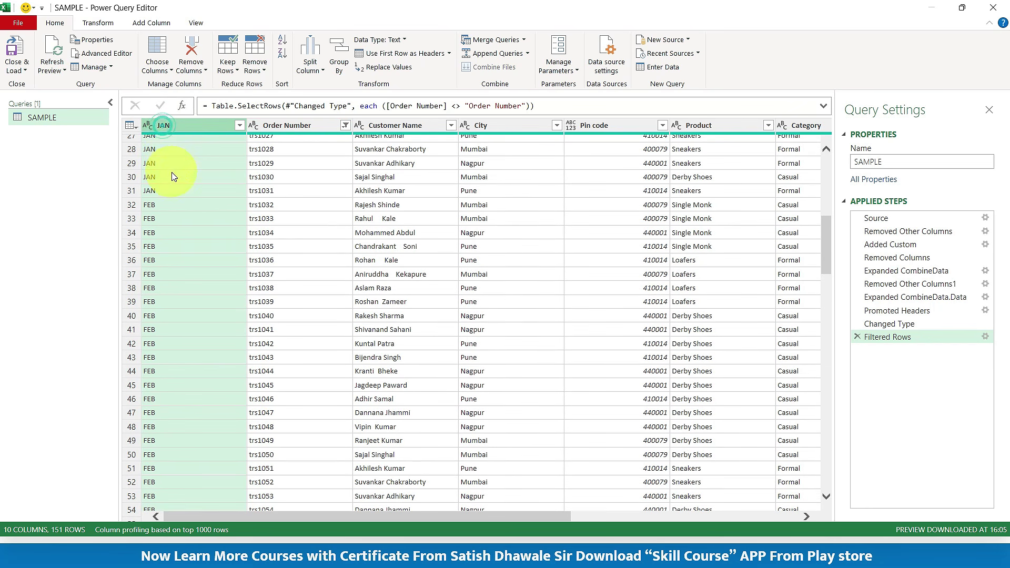
right_click(179, 130)
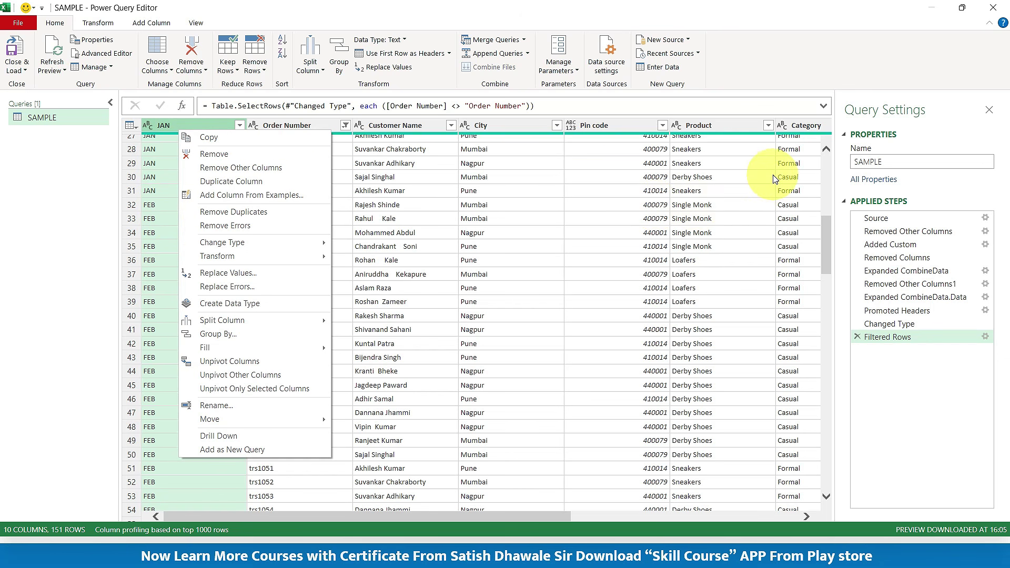
drag(551, 516, 414, 500)
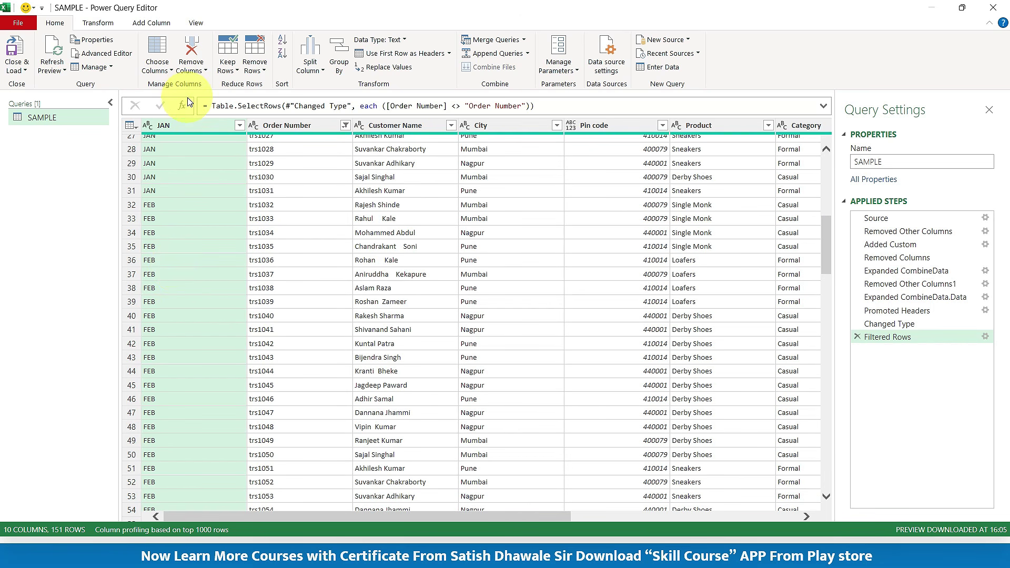
right_click(184, 128)
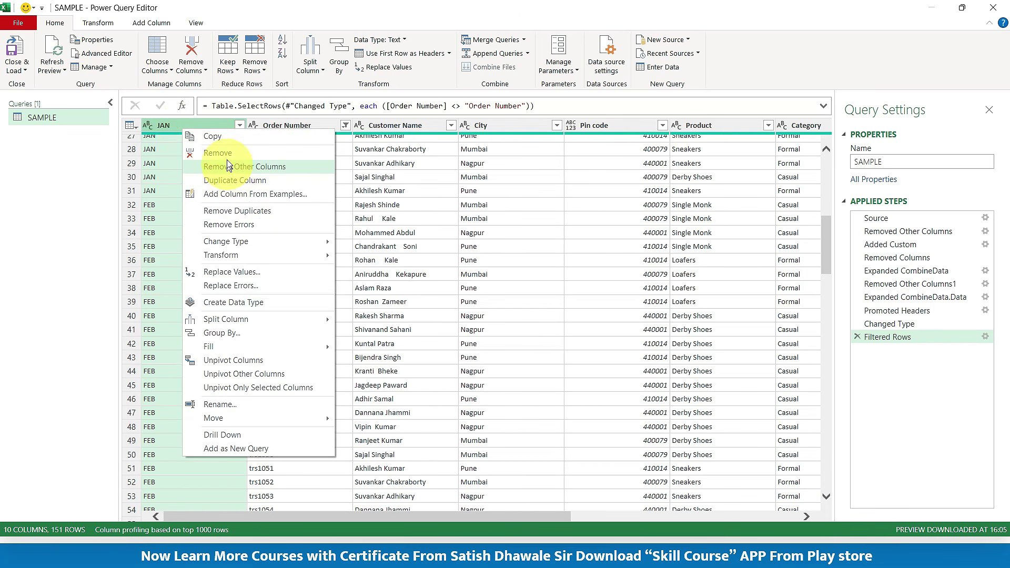
click(148, 185)
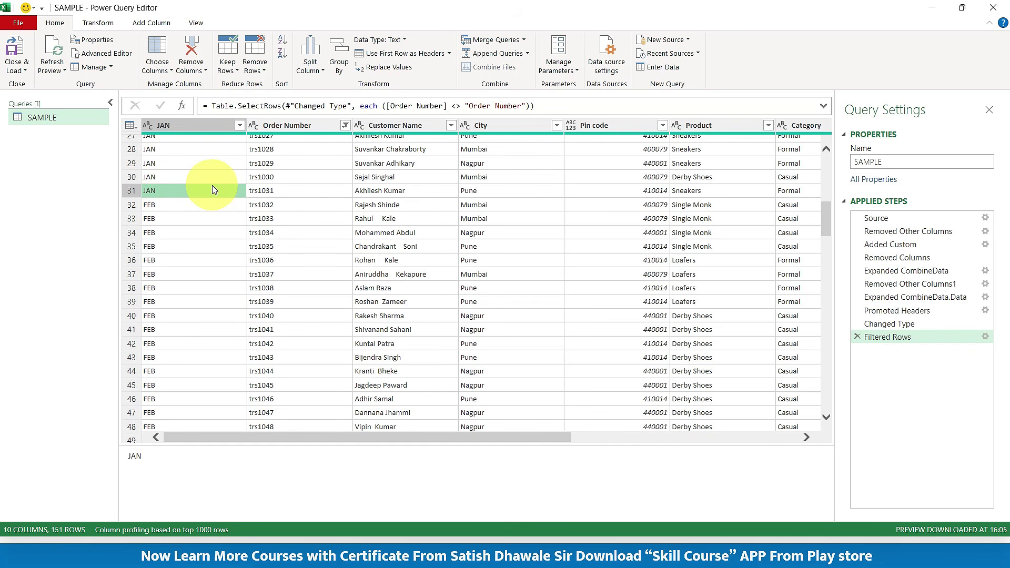
Close the query editor with Close & Load To to choose where the SAMPLE query is loaded.
click(54, 27)
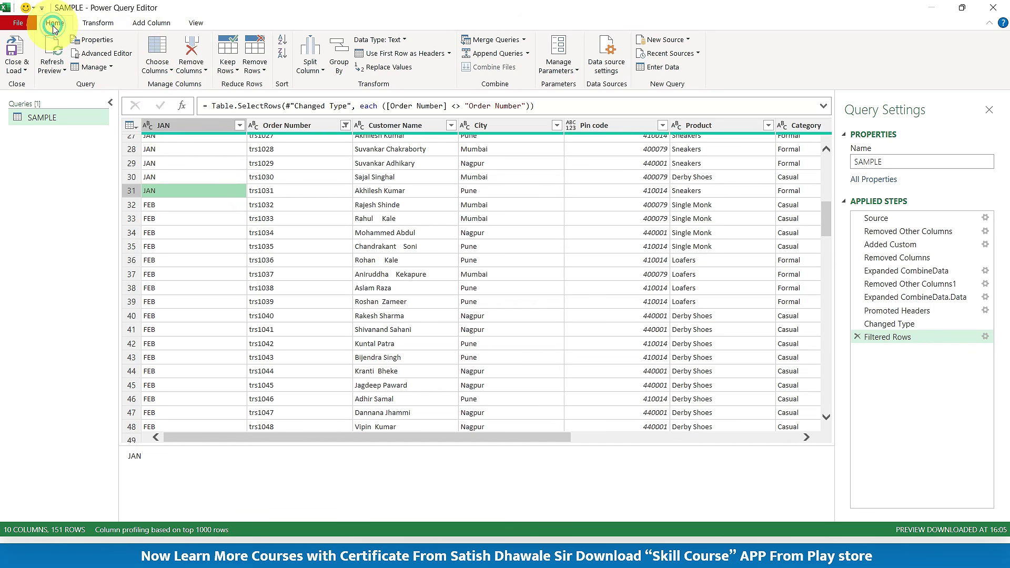
click(23, 72)
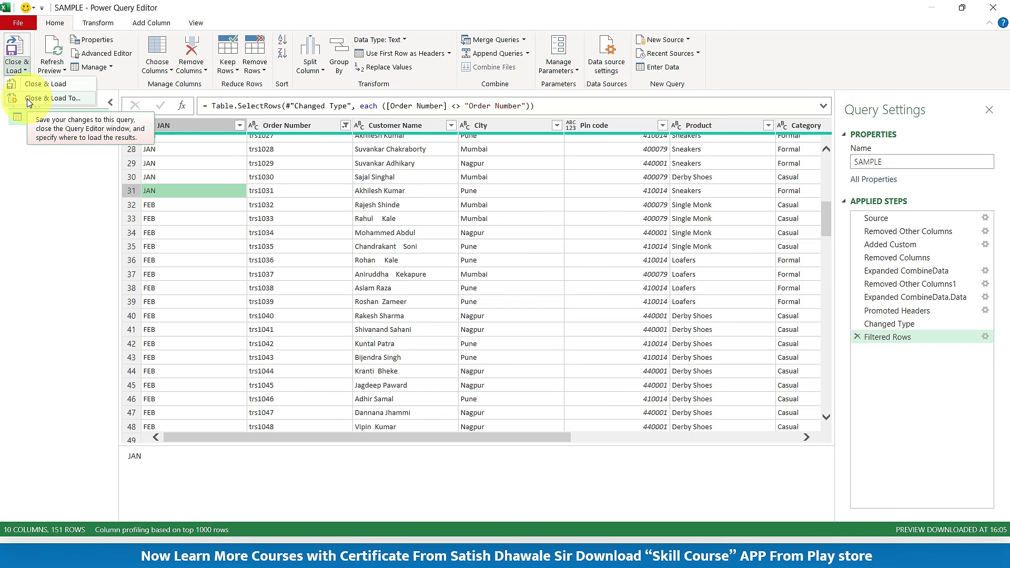
click(29, 99)
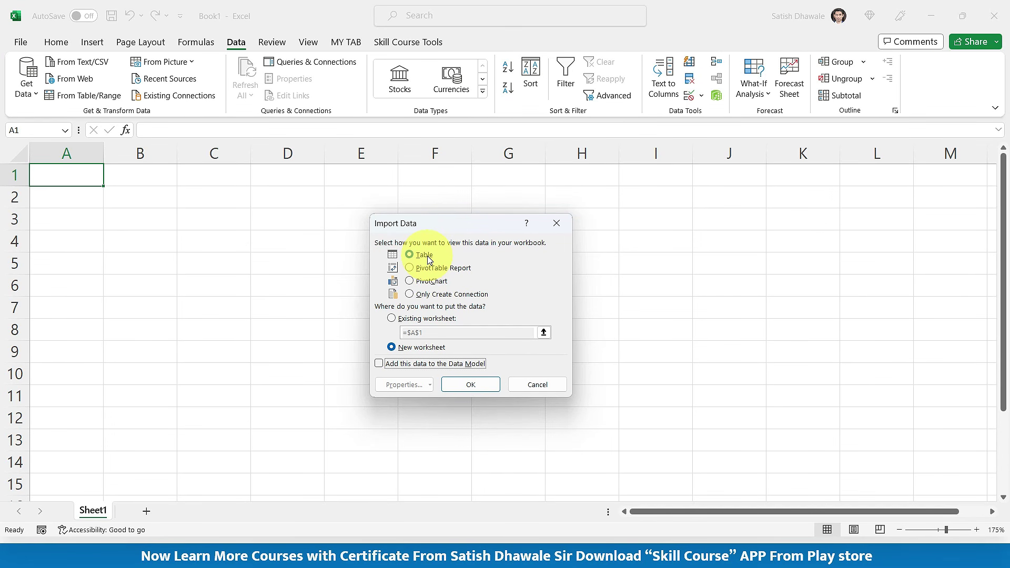
click(430, 271)
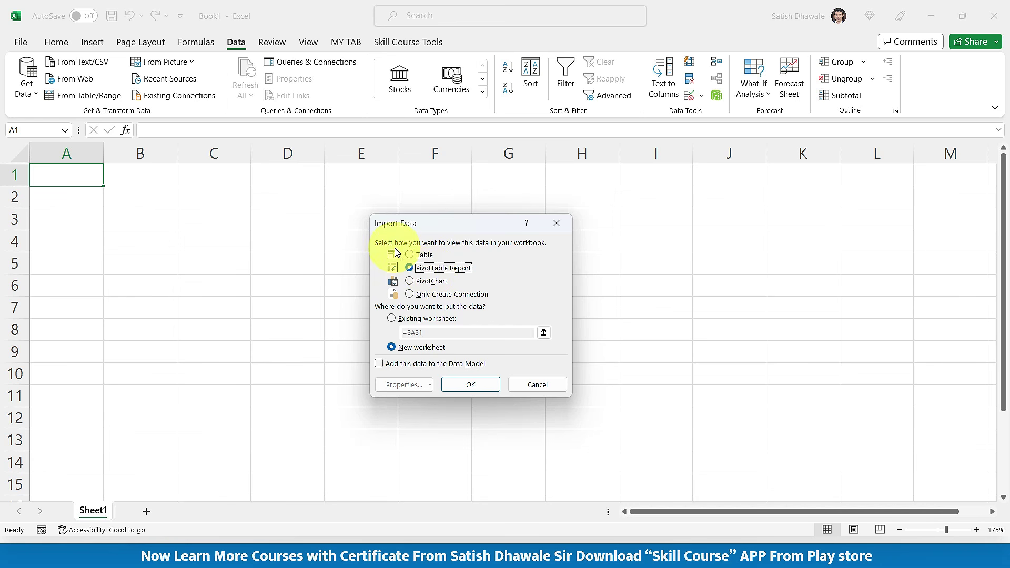
click(424, 257)
click(427, 269)
click(431, 282)
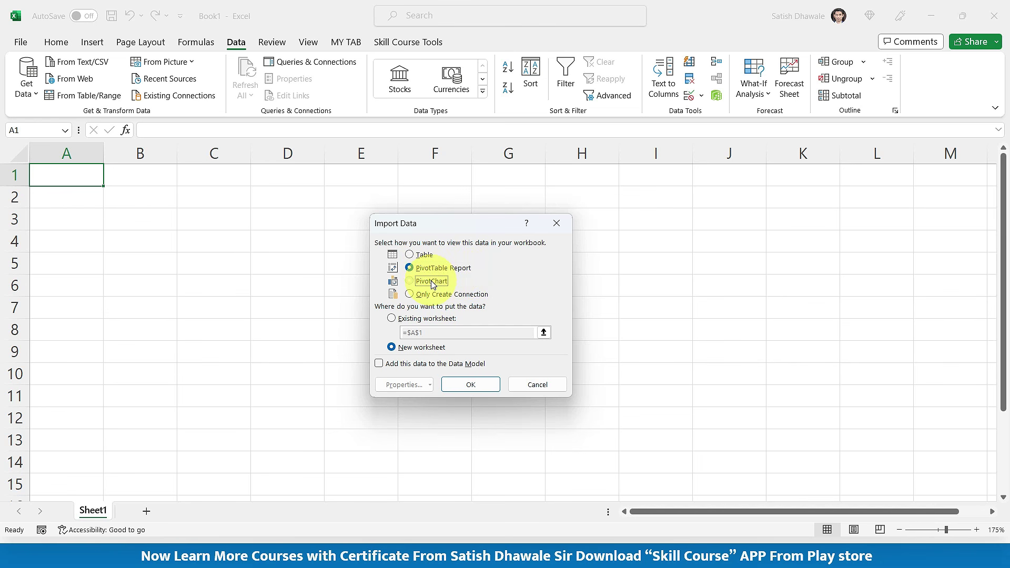
click(432, 294)
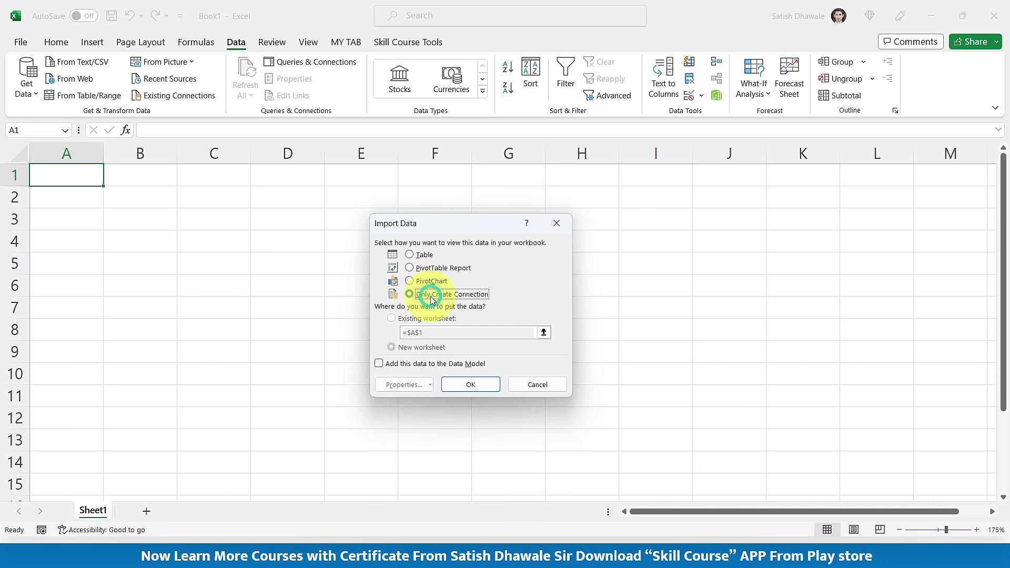
Load the SAMPLE query into the workbook as a Table on a new worksheet.
click(421, 255)
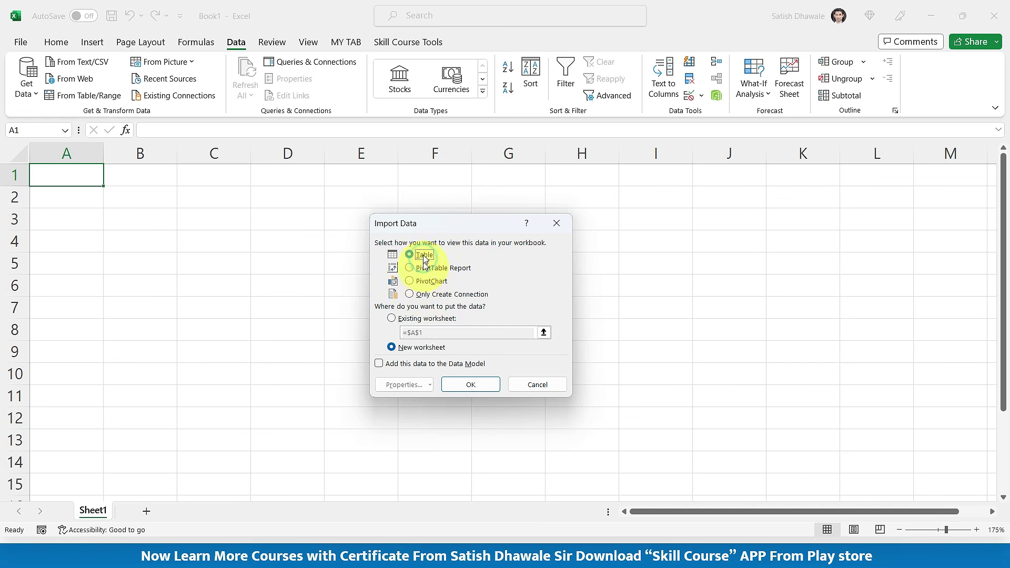
click(473, 386)
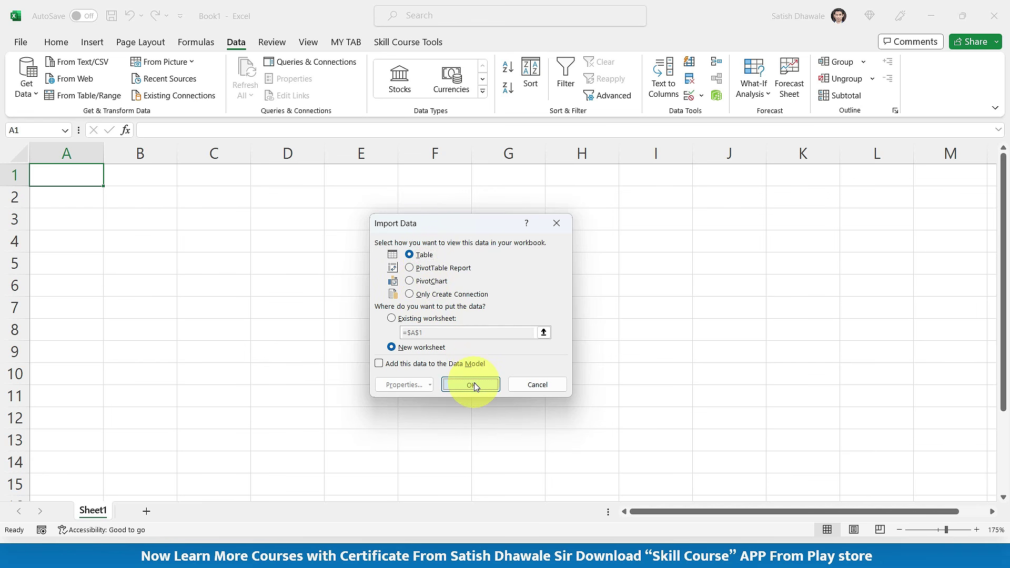
click(474, 385)
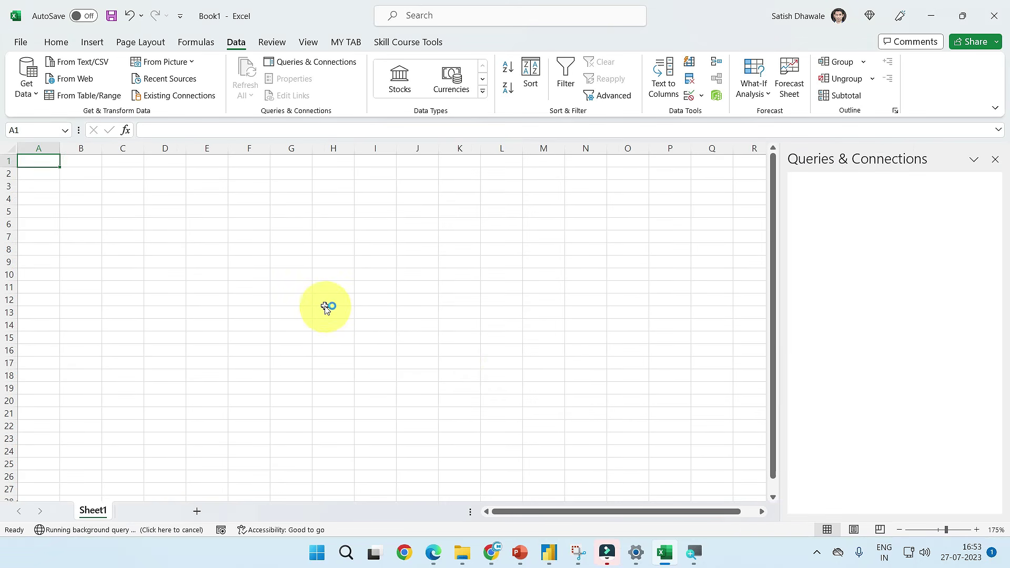
Examine the loaded SAMPLE table's monthly rows down to the last record.
scroll(85, 315, down, 14)
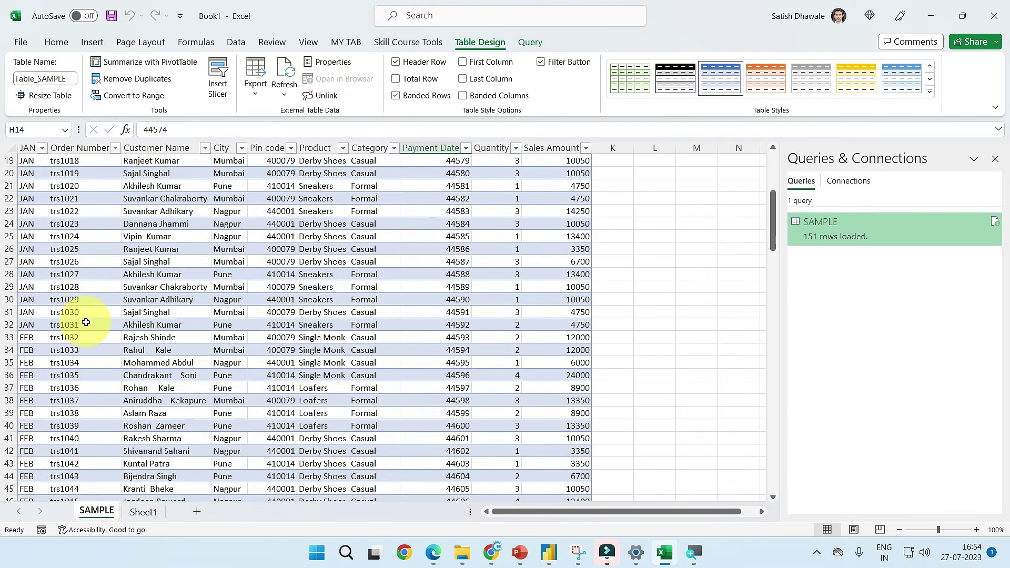
scroll(86, 338, down, 17)
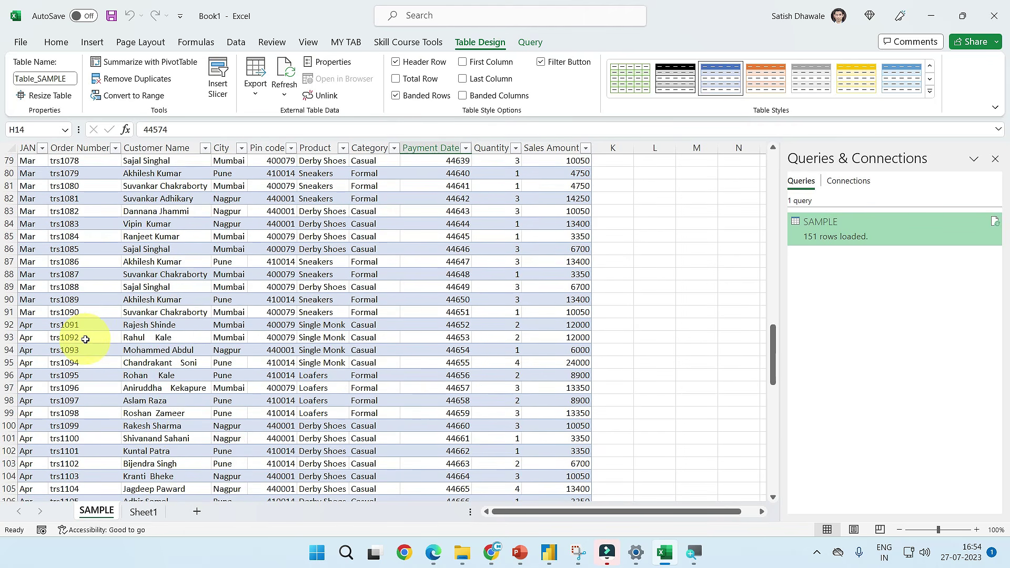
scroll(85, 341, down, 10)
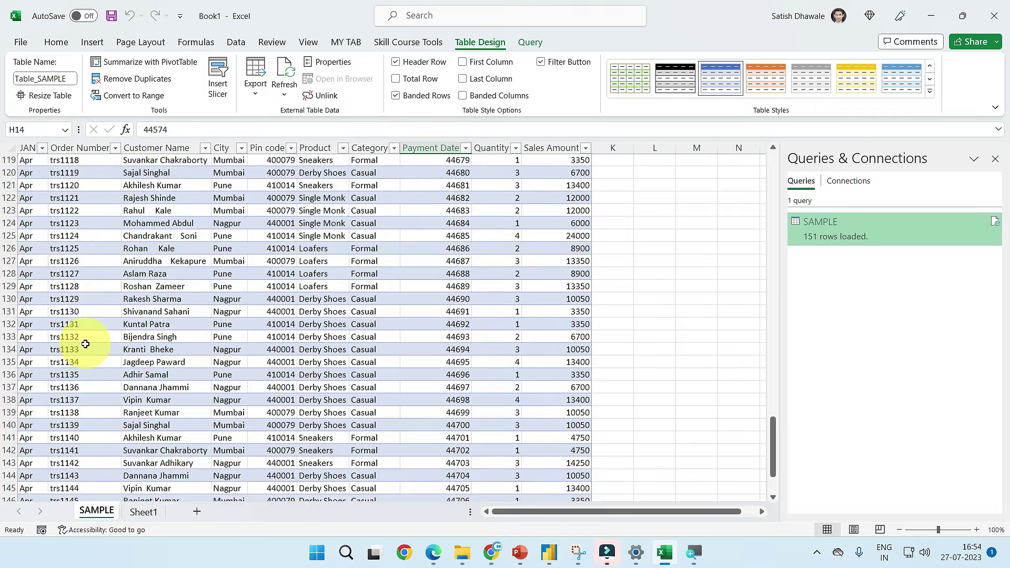
scroll(86, 344, up, 5)
scroll(85, 348, up, 13)
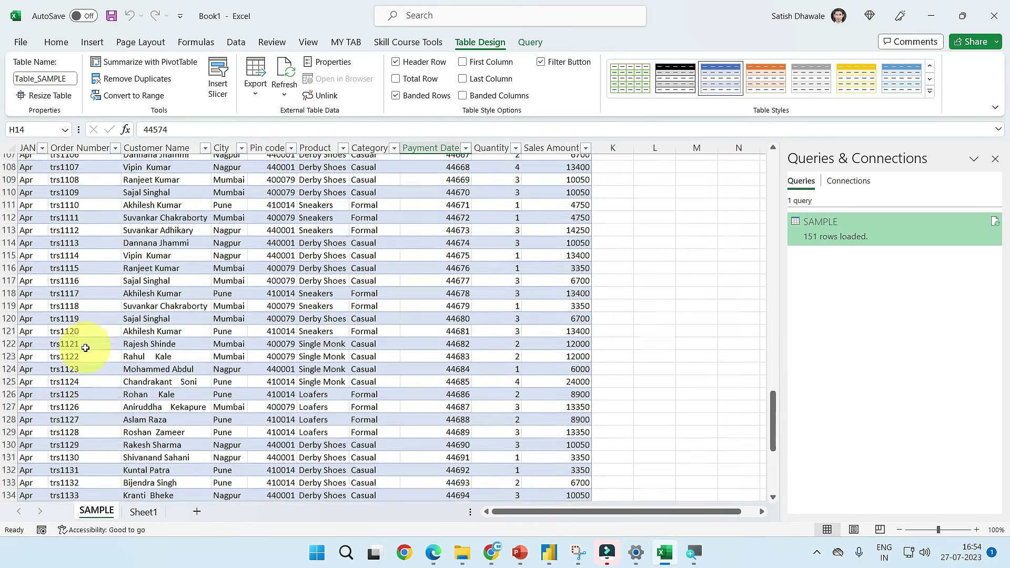
scroll(377, 351, down, 14)
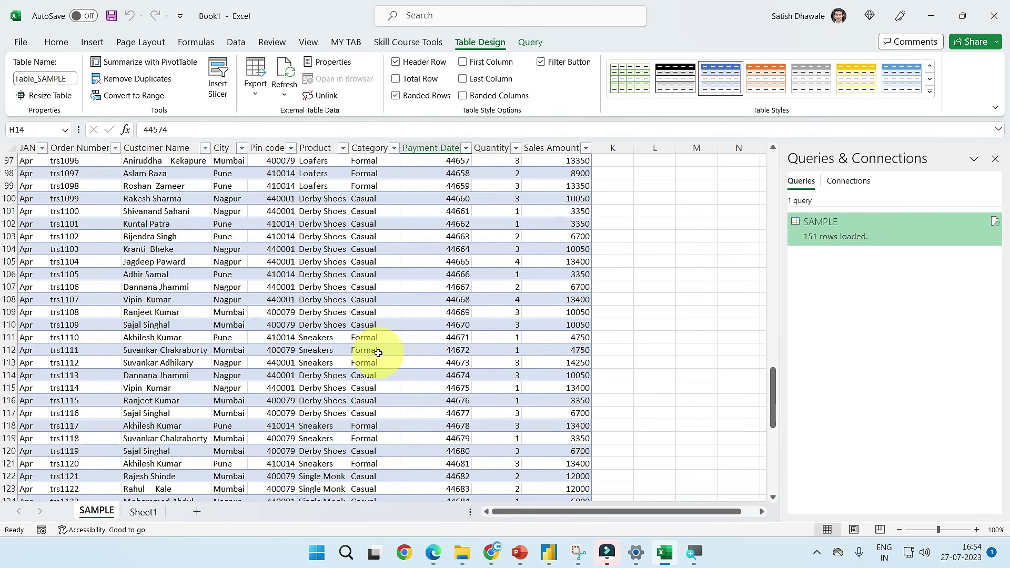
scroll(372, 359, down, 5)
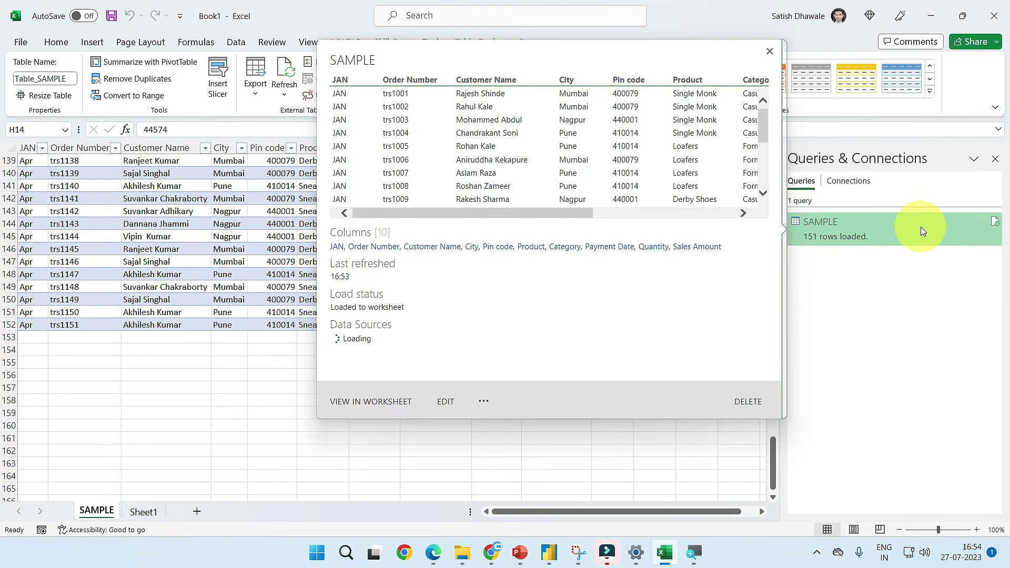
Open the loaded SAMPLE query in the Power Query Editor to view its applied steps, and close the editor.
double_click(888, 230)
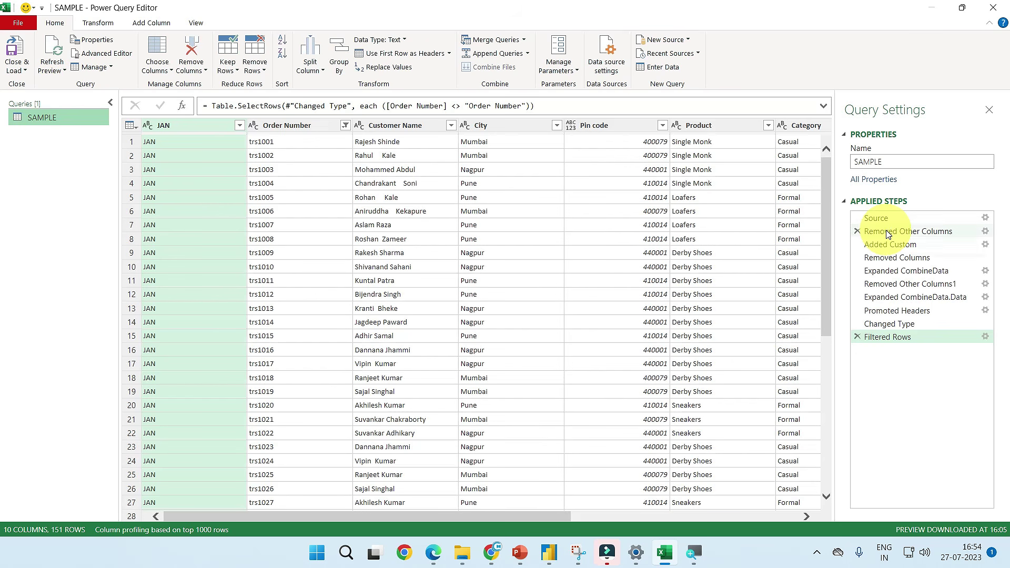
click(993, 8)
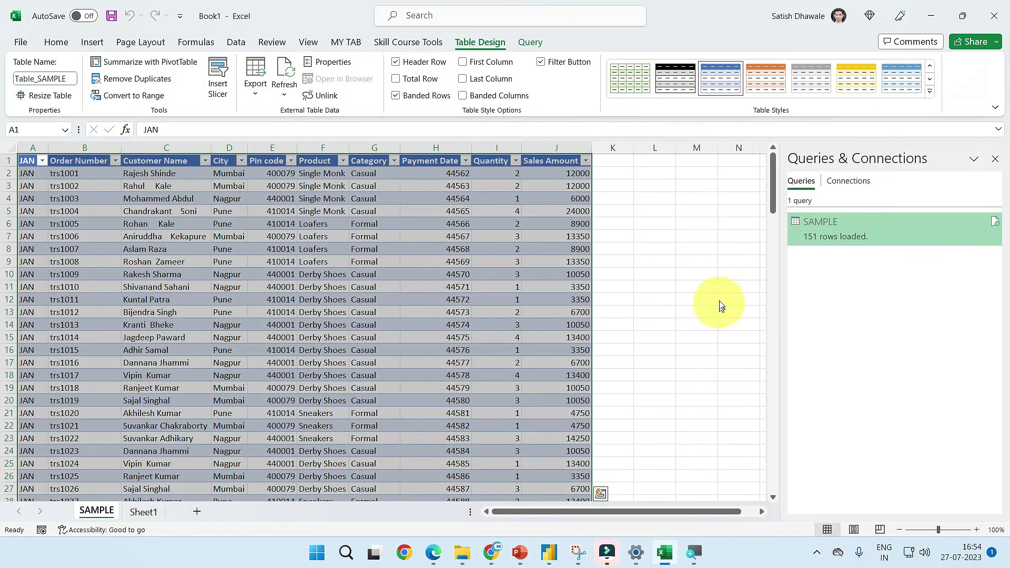
Hide the Queries & Connections pane and show it again, previewing the SAMPLE query's details in between.
click(995, 160)
click(236, 43)
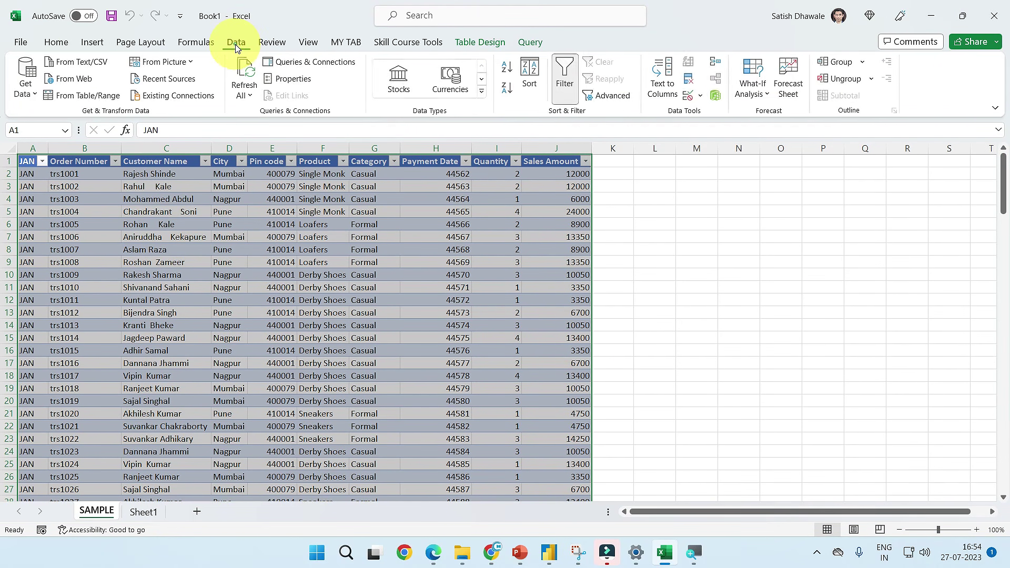
click(294, 61)
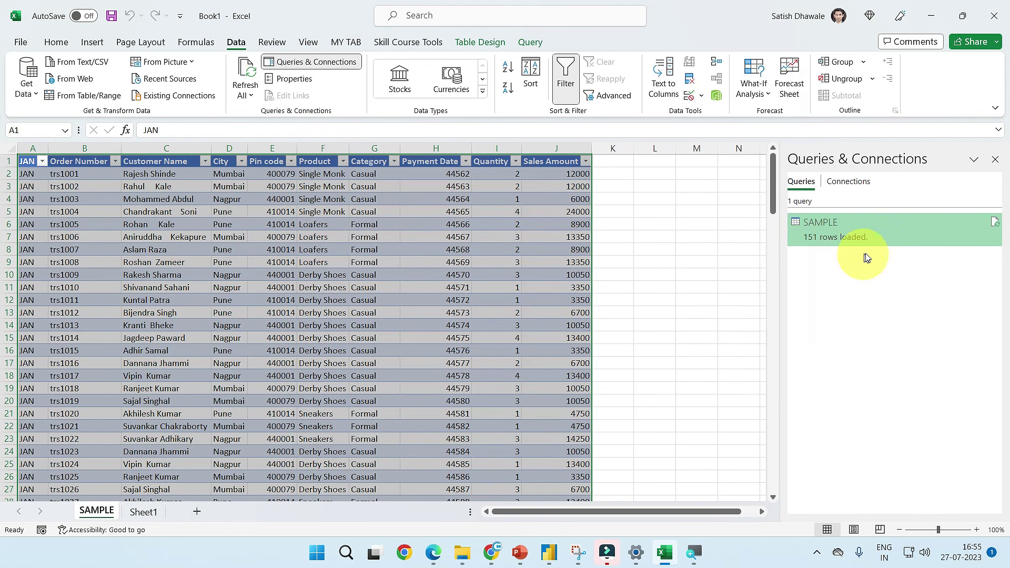
mouse_move(888, 239)
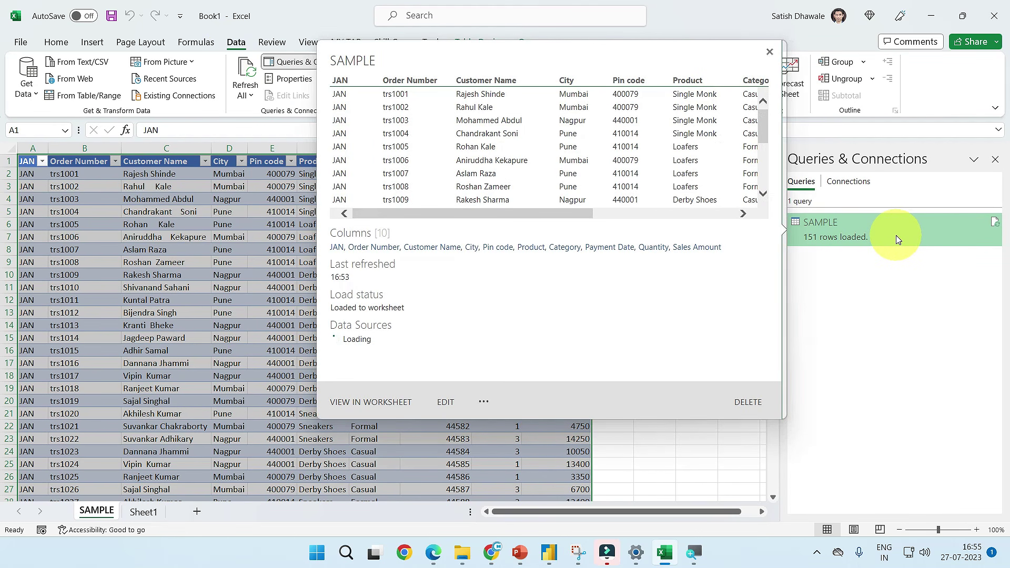
click(236, 42)
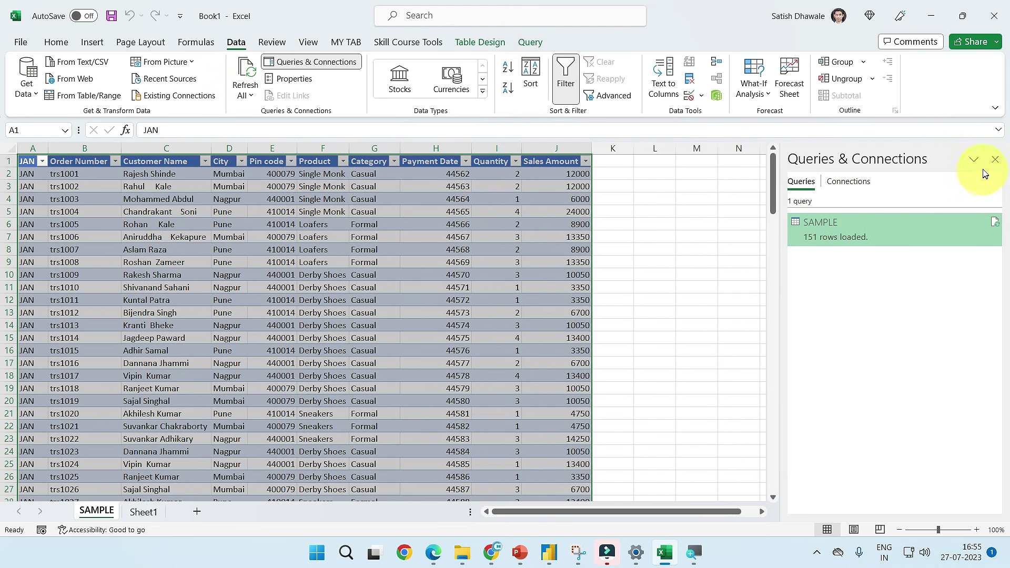
click(994, 159)
click(236, 42)
click(309, 63)
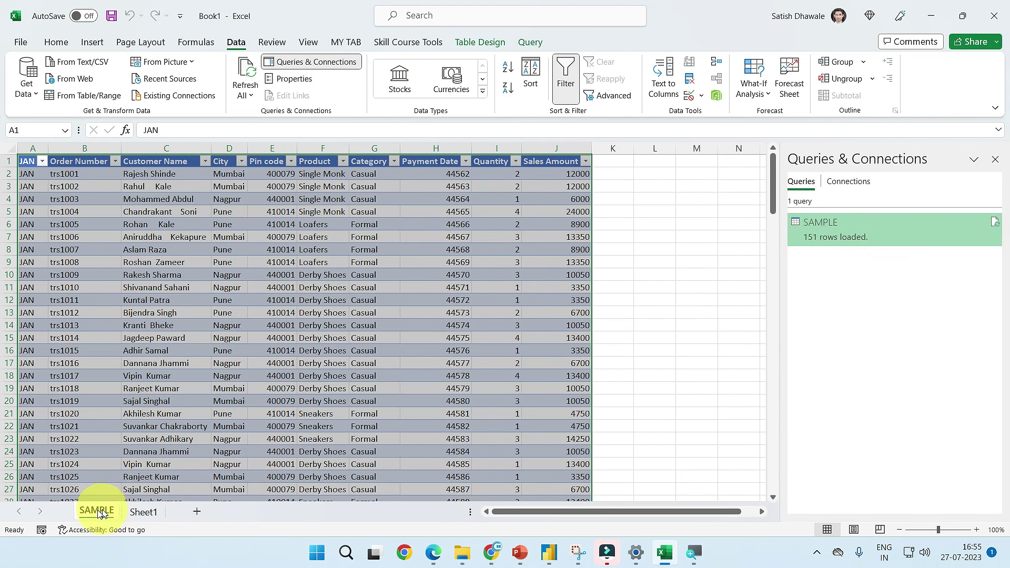
Reopen the SAMPLE query and review its applied steps from Changed Type back to Removed Other Columns1, closing the editor when done.
double_click(875, 232)
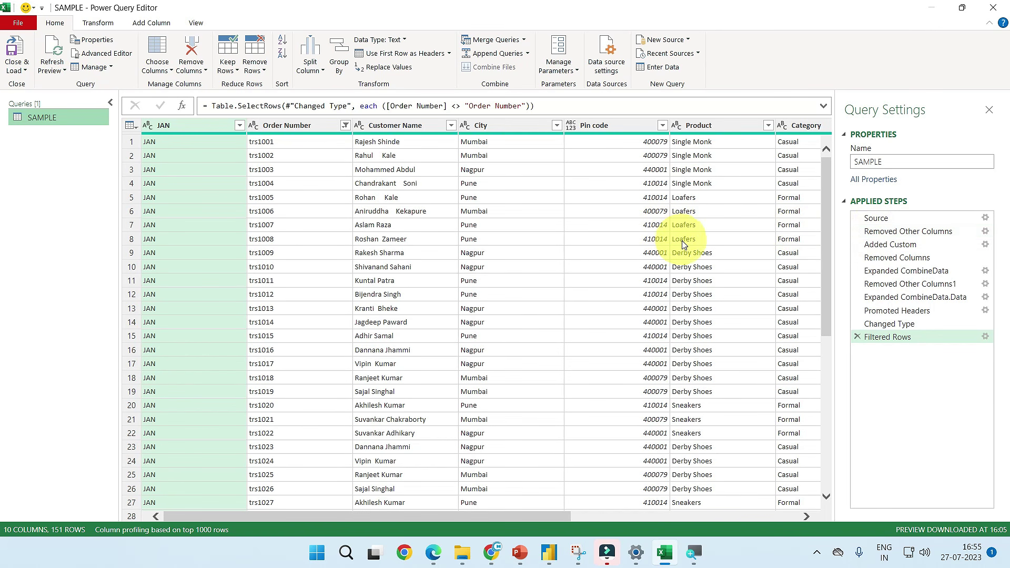
click(881, 325)
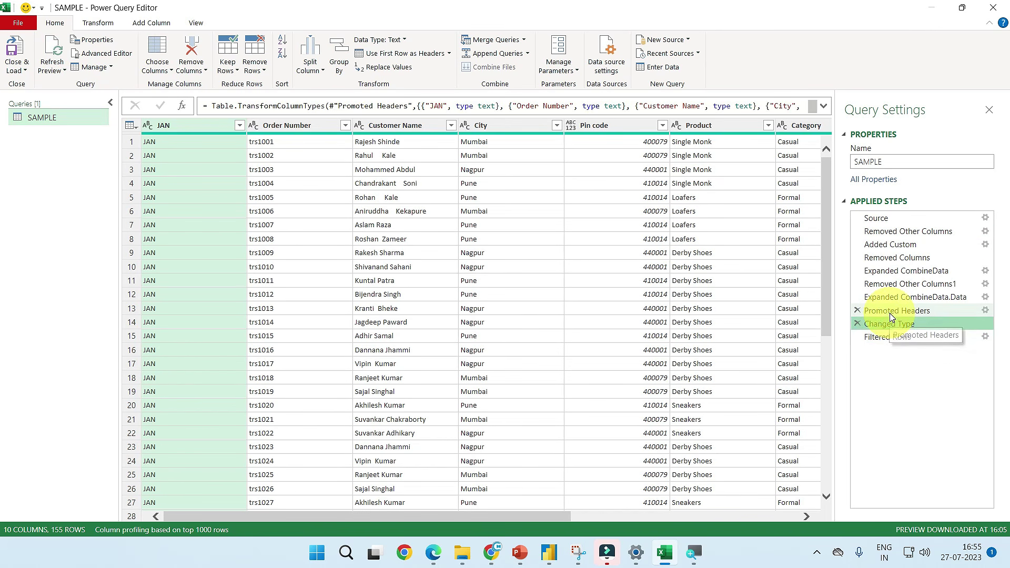
click(888, 311)
click(891, 298)
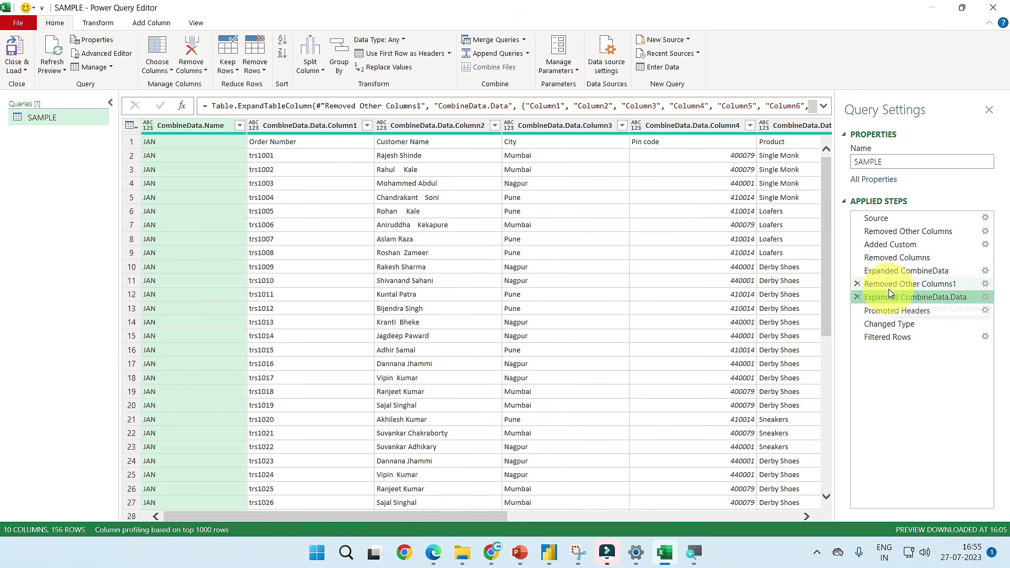
click(889, 285)
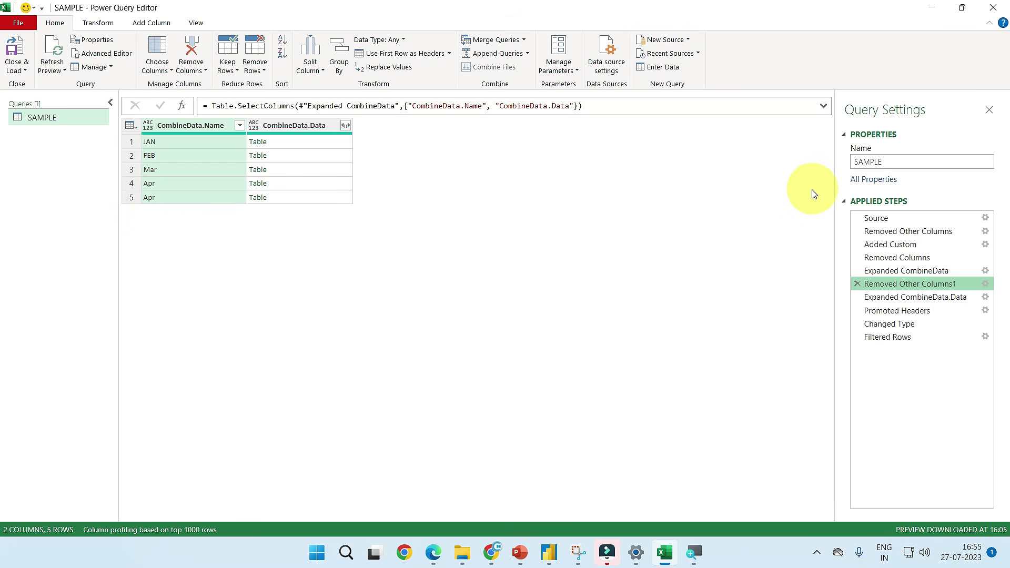
click(993, 10)
Examine the SAMPLE table's last record in the Order Number column and the rows where March changes to April.
click(75, 311)
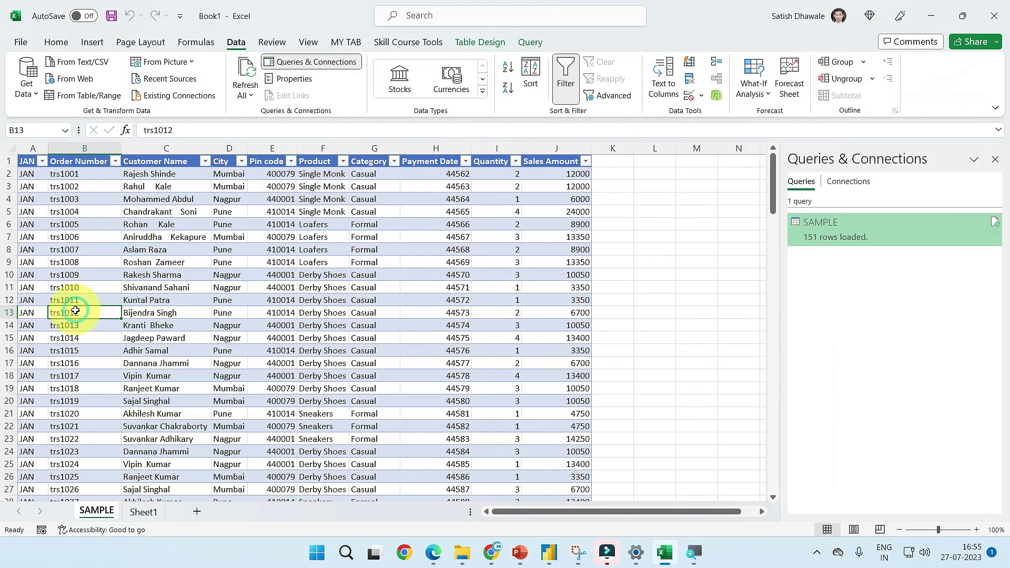
key(ctrl+Down)
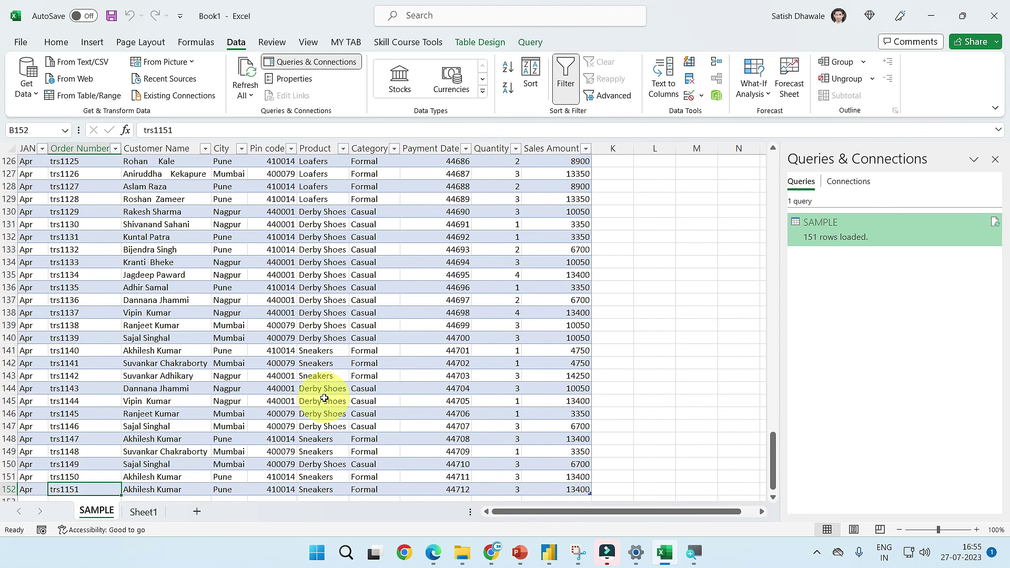
scroll(108, 363, up, 14)
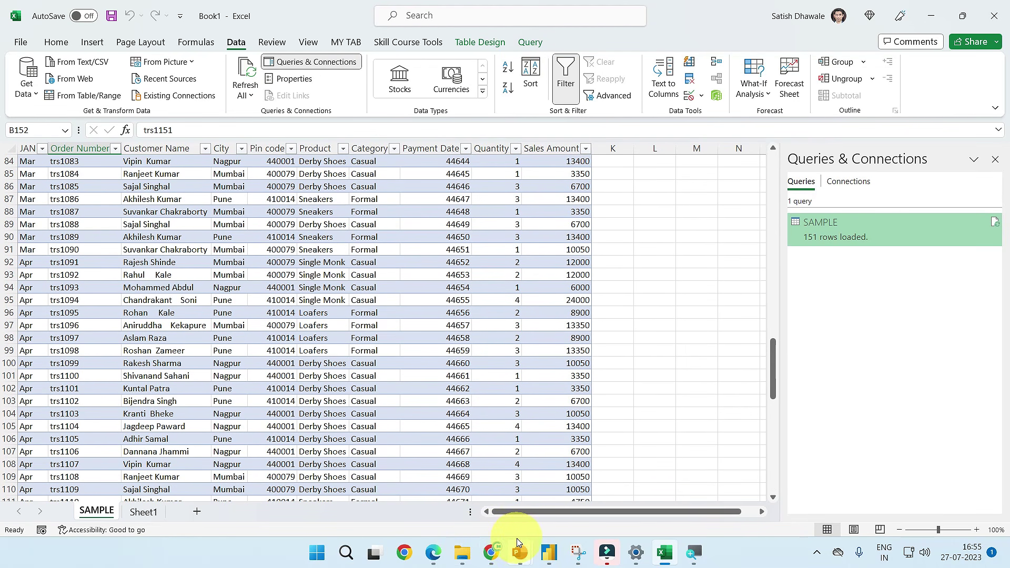
Switch to File Explorer, open "5 - ABC Sales Data - May.xlsx" from the SAMPLE folder to check its sheet name, and close it.
click(462, 552)
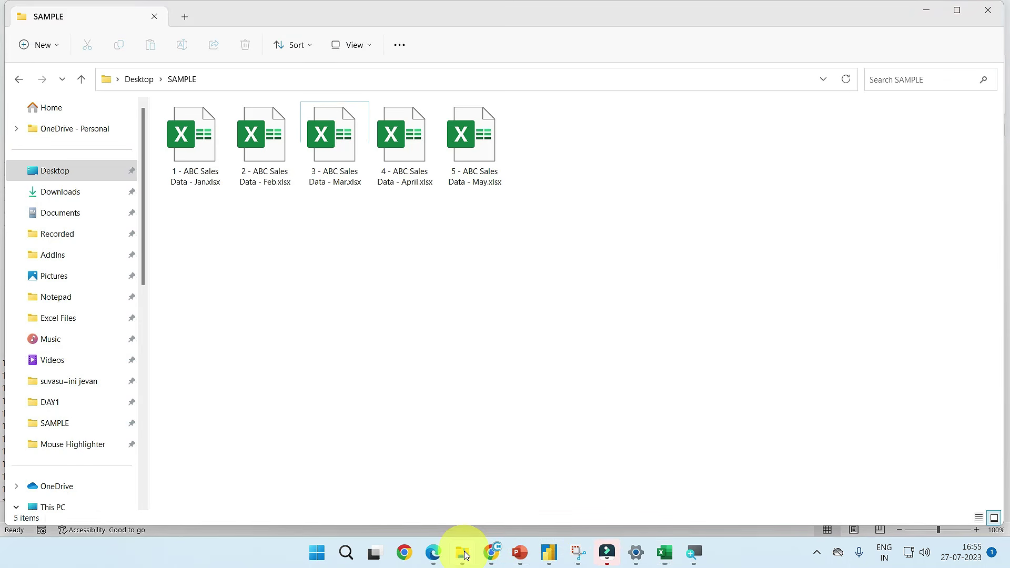
click(465, 129)
key(alt+Tab)
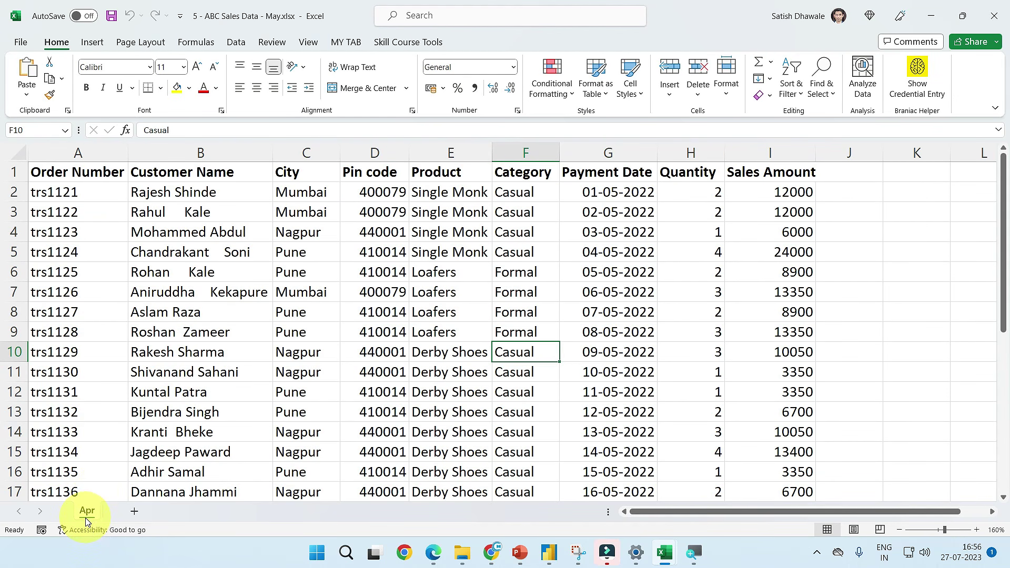
click(995, 4)
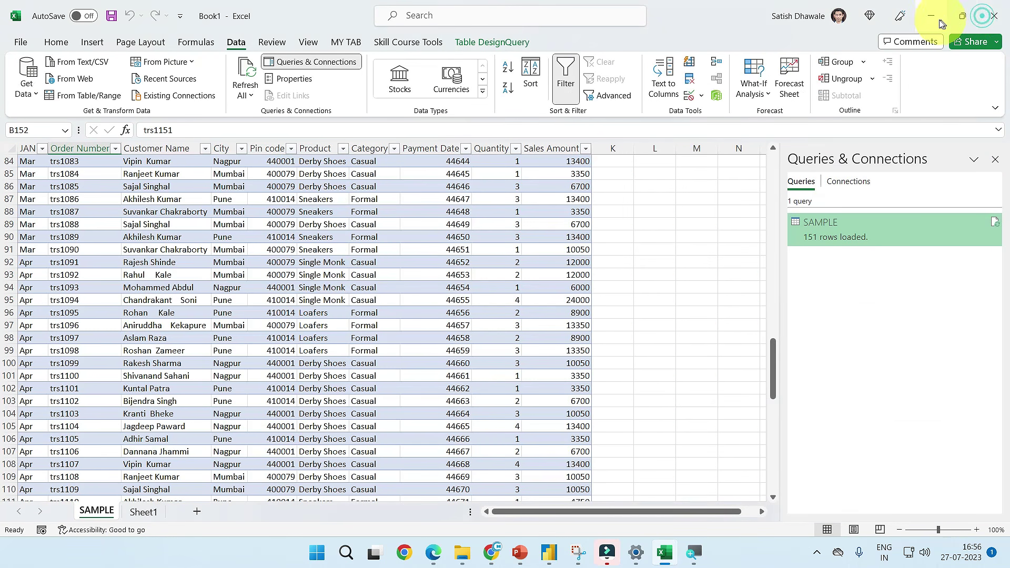
Return to the SAMPLE folder, reopen the May sales workbook to compare its sheet name with its payment dates, and close it.
click(927, 17)
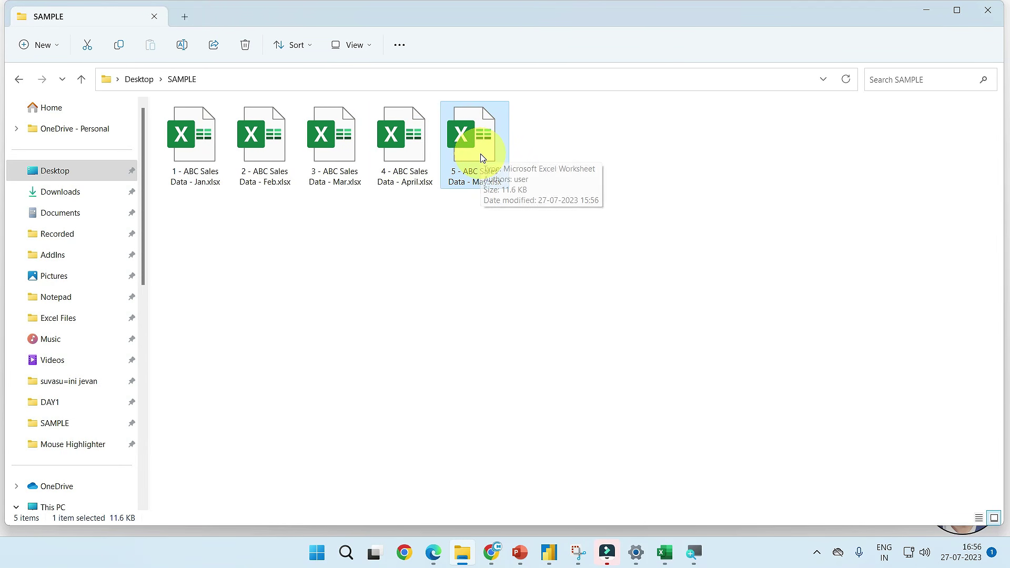
click(412, 153)
double_click(493, 151)
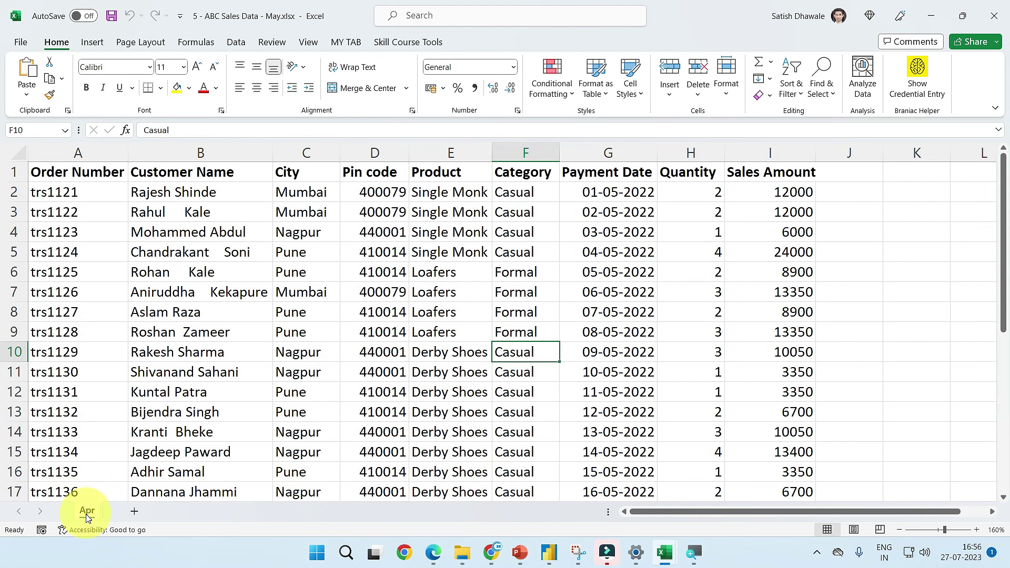
scroll(131, 448, down, 4)
scroll(130, 448, up, 4)
click(988, 15)
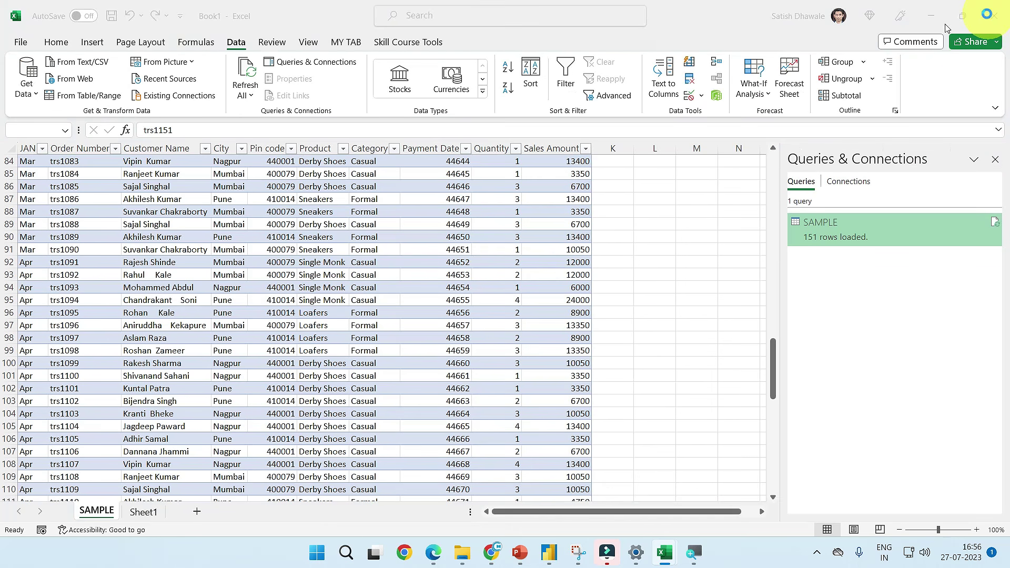
Select the table loaded by the SAMPLE query, and turn the Queries & Connections pane off and on again.
click(456, 262)
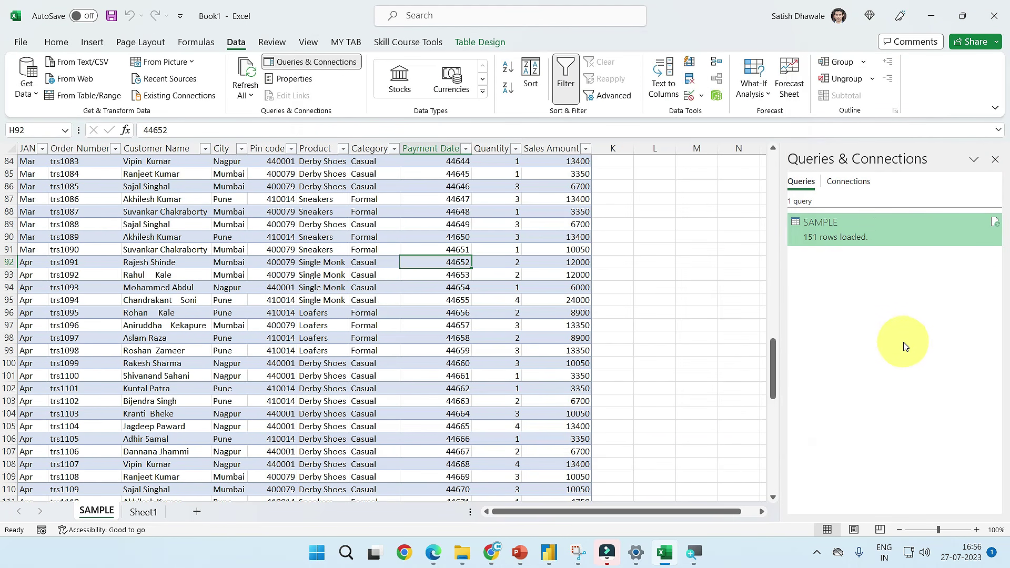
click(894, 238)
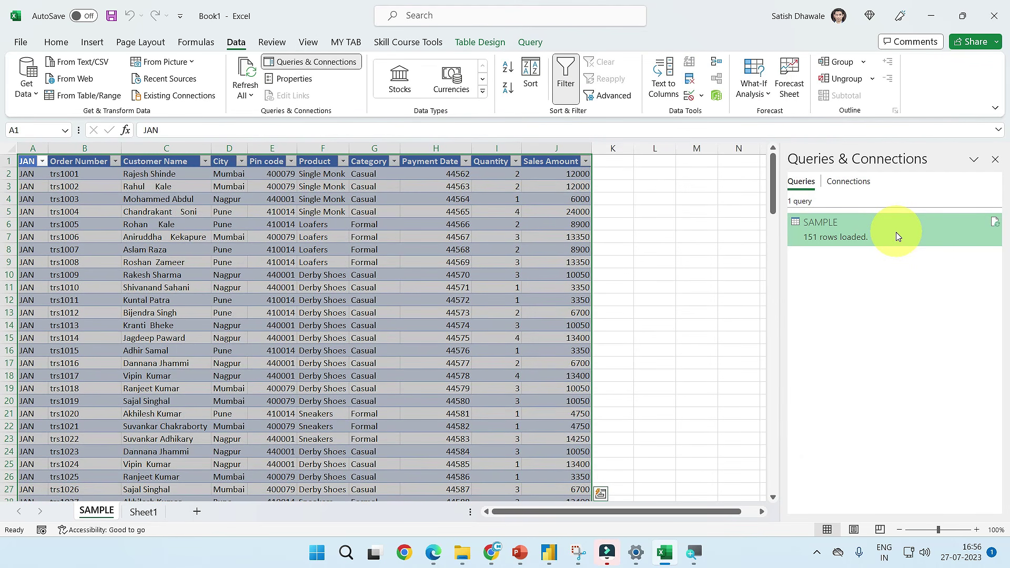
click(230, 40)
click(307, 62)
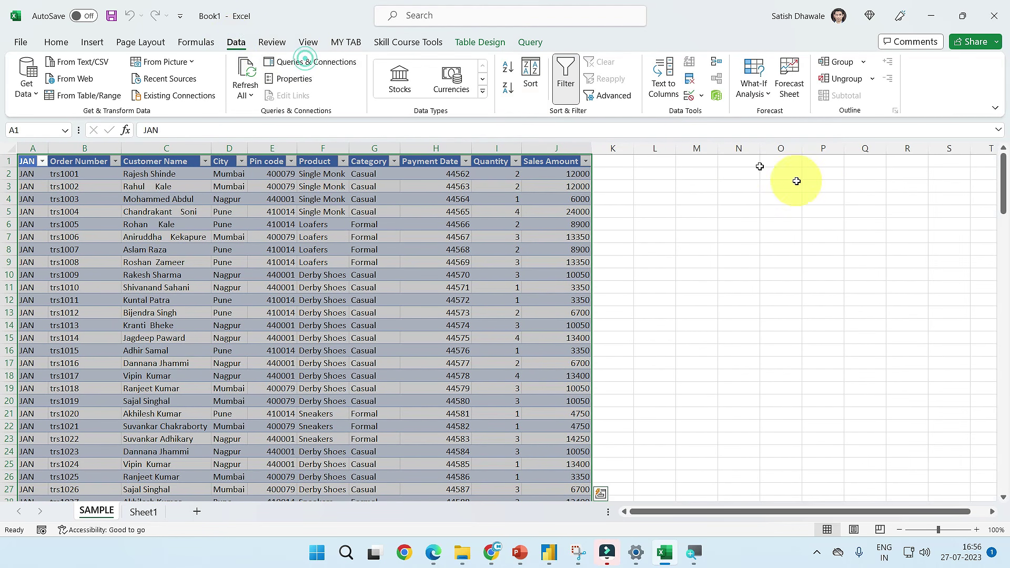
click(350, 63)
Open the SAMPLE query, review its applied steps from Promoted Headers back to Removed Columns, and return to the worksheet.
double_click(855, 229)
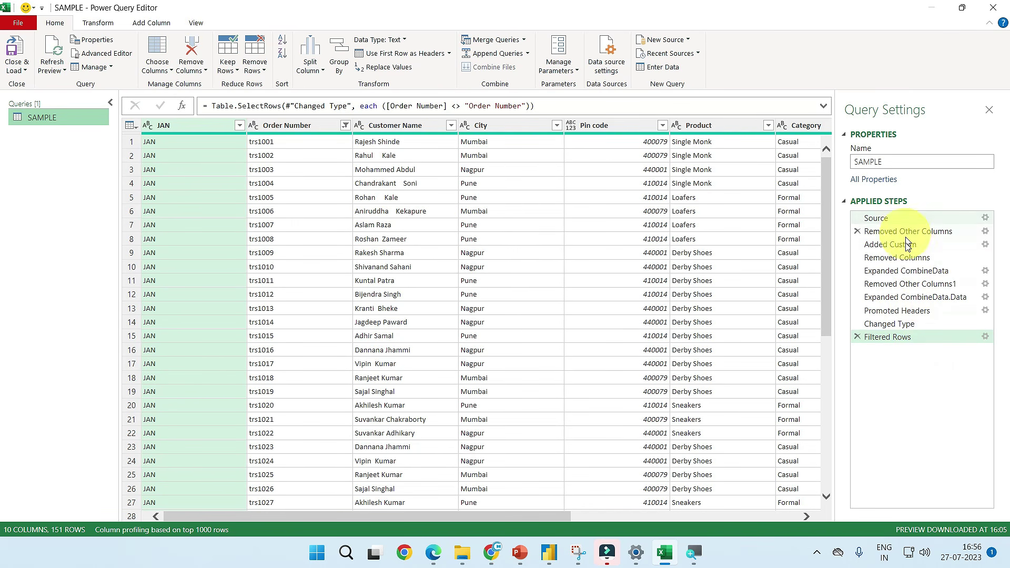
click(897, 311)
click(899, 297)
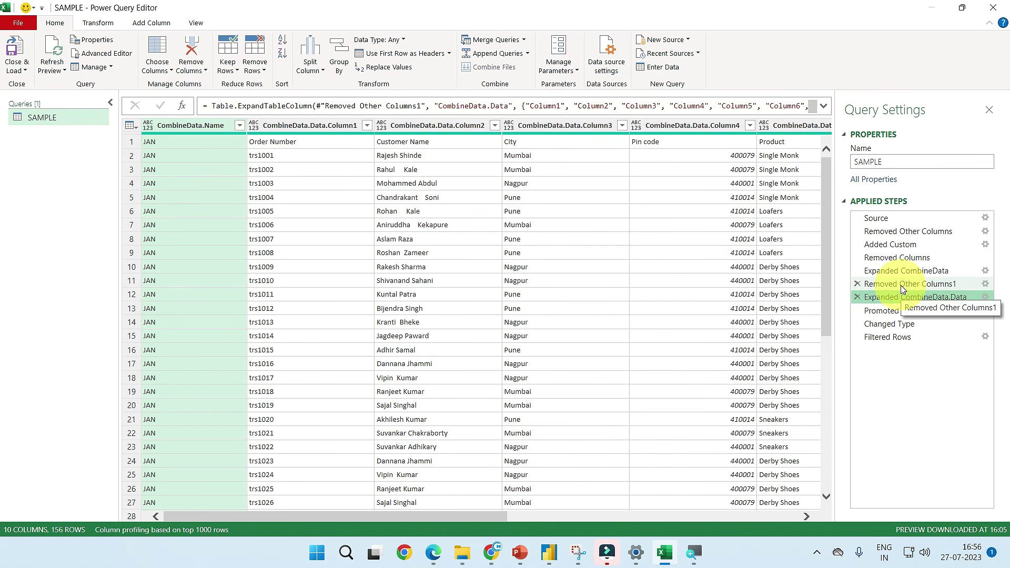
click(900, 285)
click(900, 271)
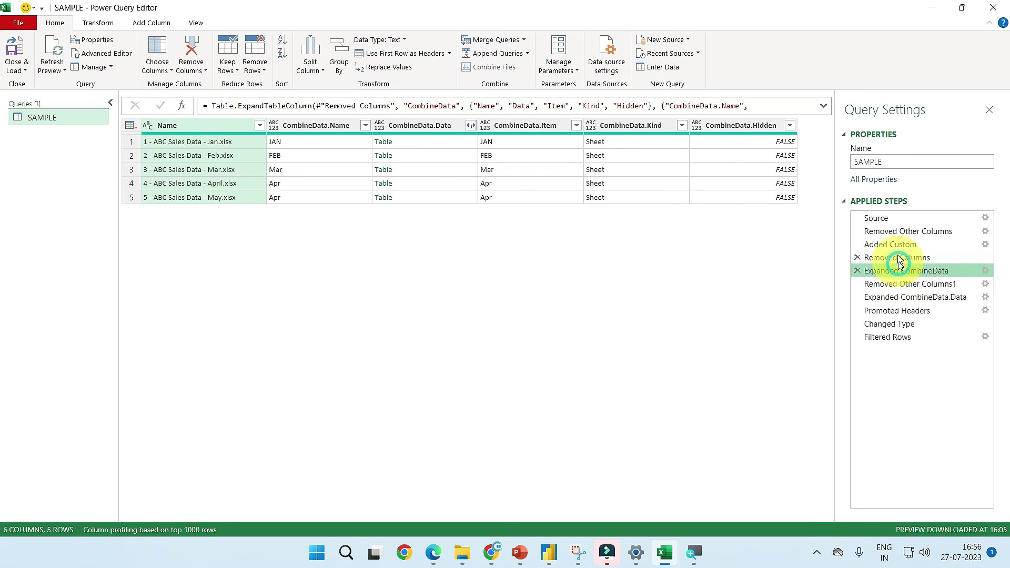
click(898, 258)
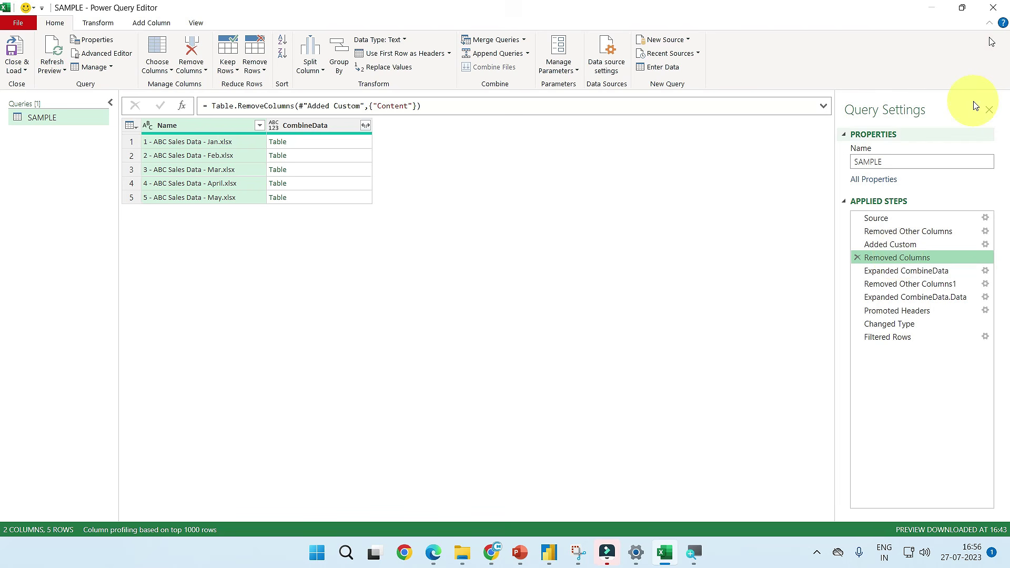
click(931, 7)
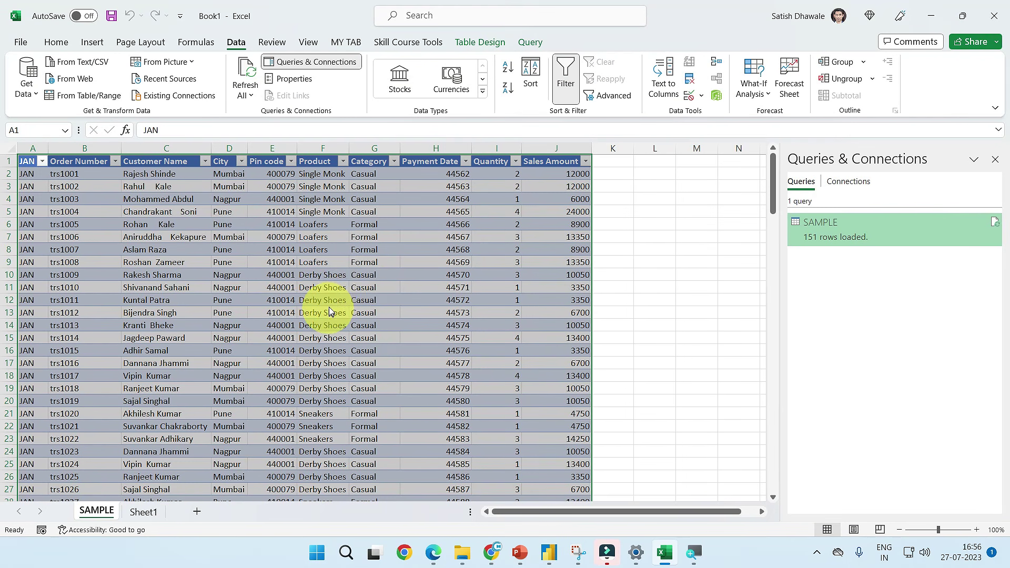
click(330, 300)
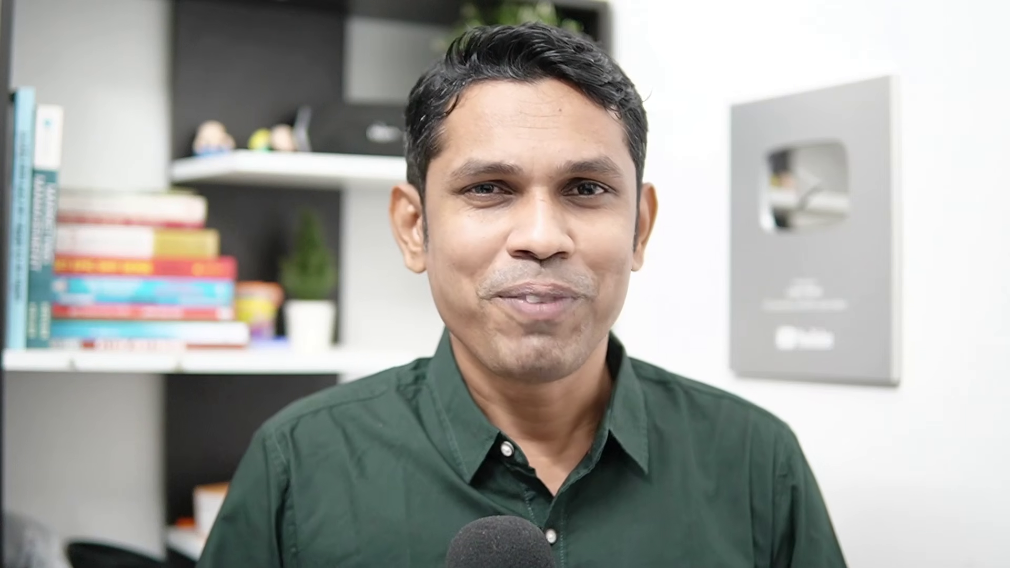